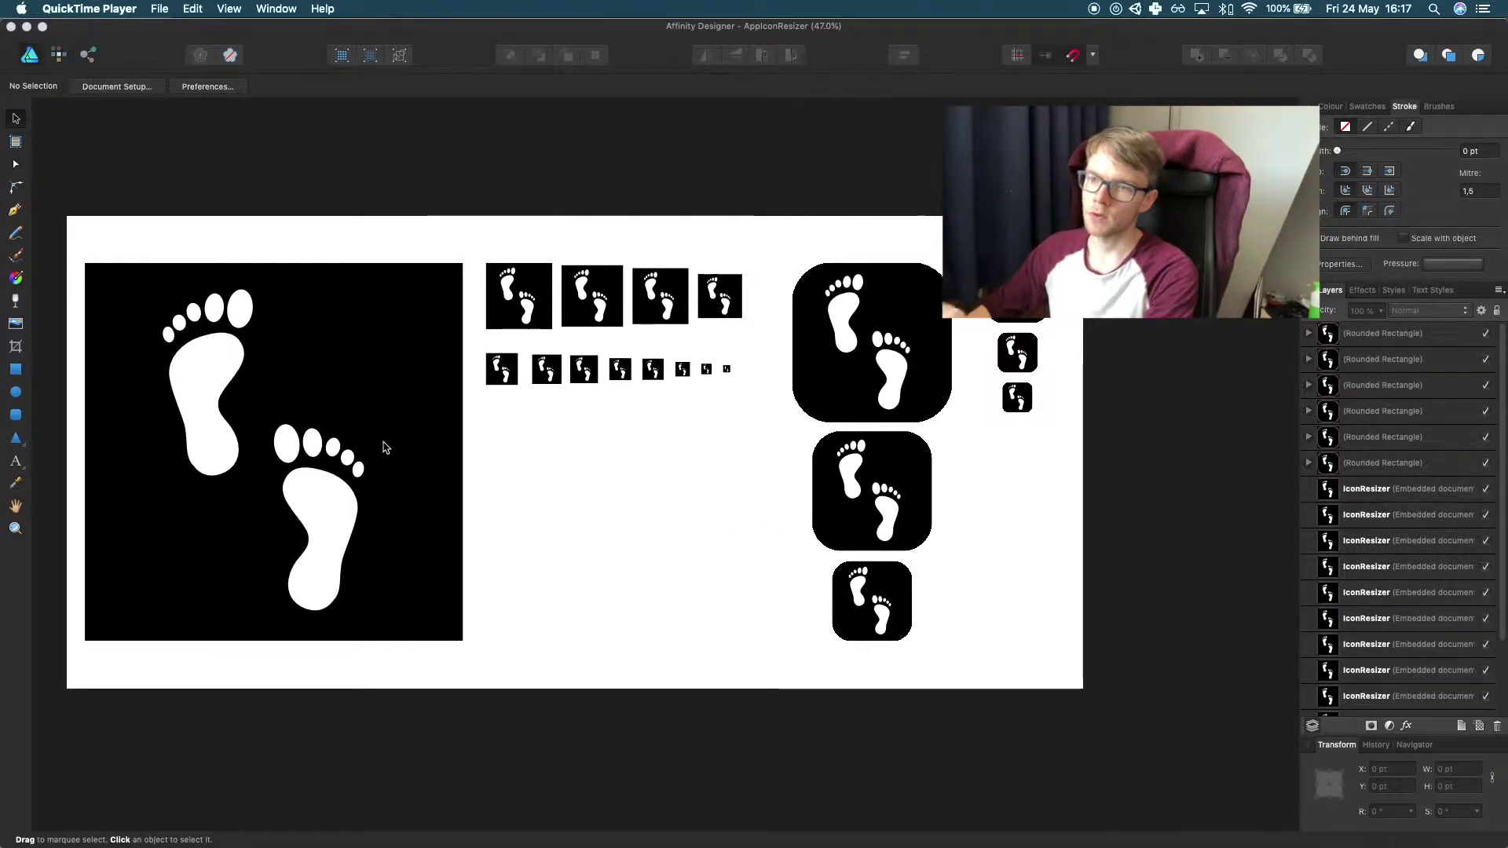
Step: Open the large footprint icon's embedded 1024 × 1024 source document for editing
left_click(384, 442)
double_click(384, 445)
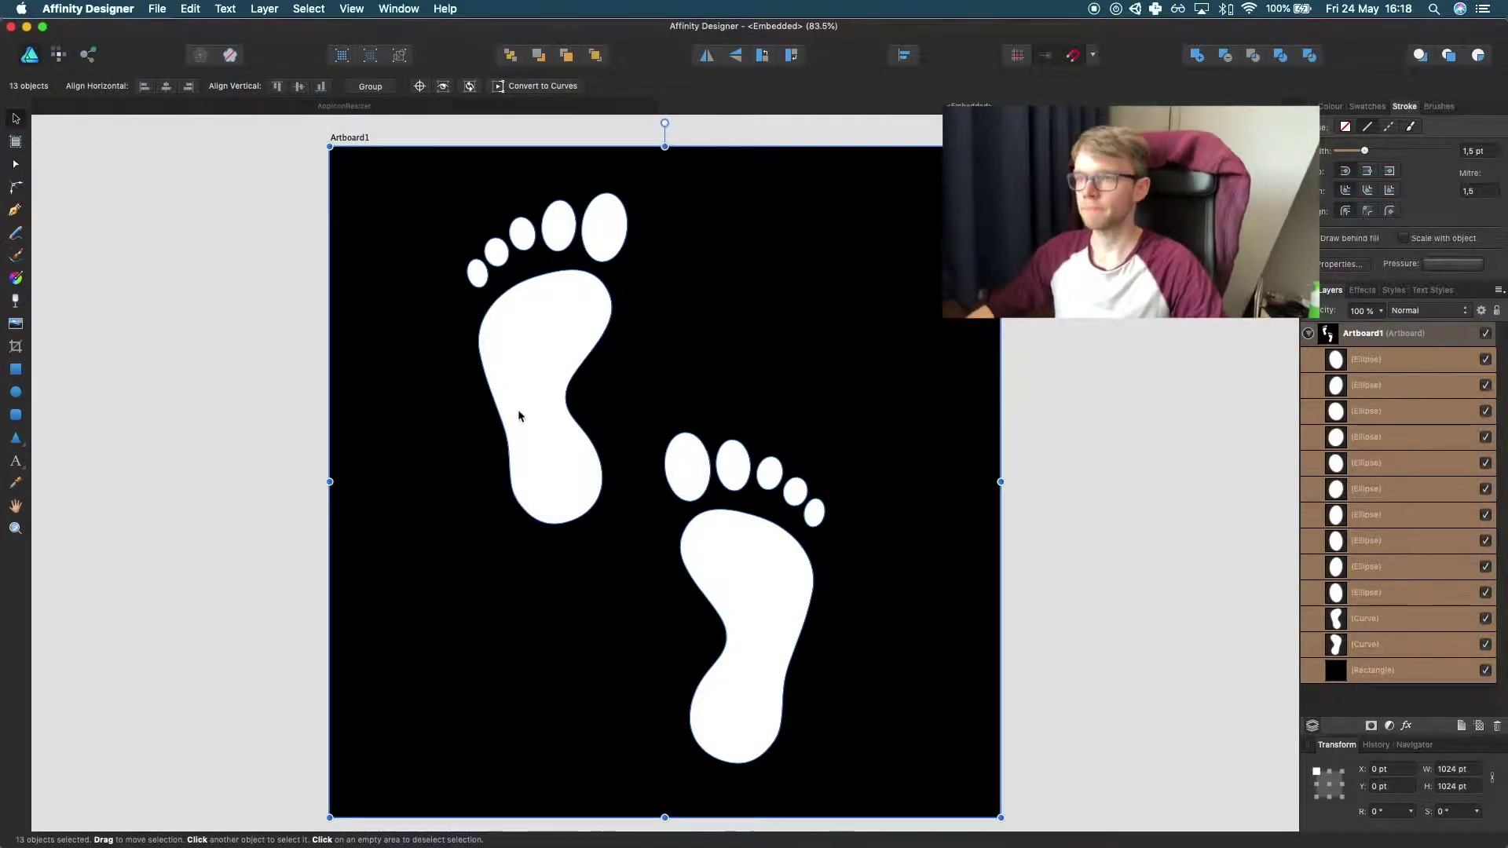
Step: Move the left footprint, toes included, down the artboard
left_click(363, 110)
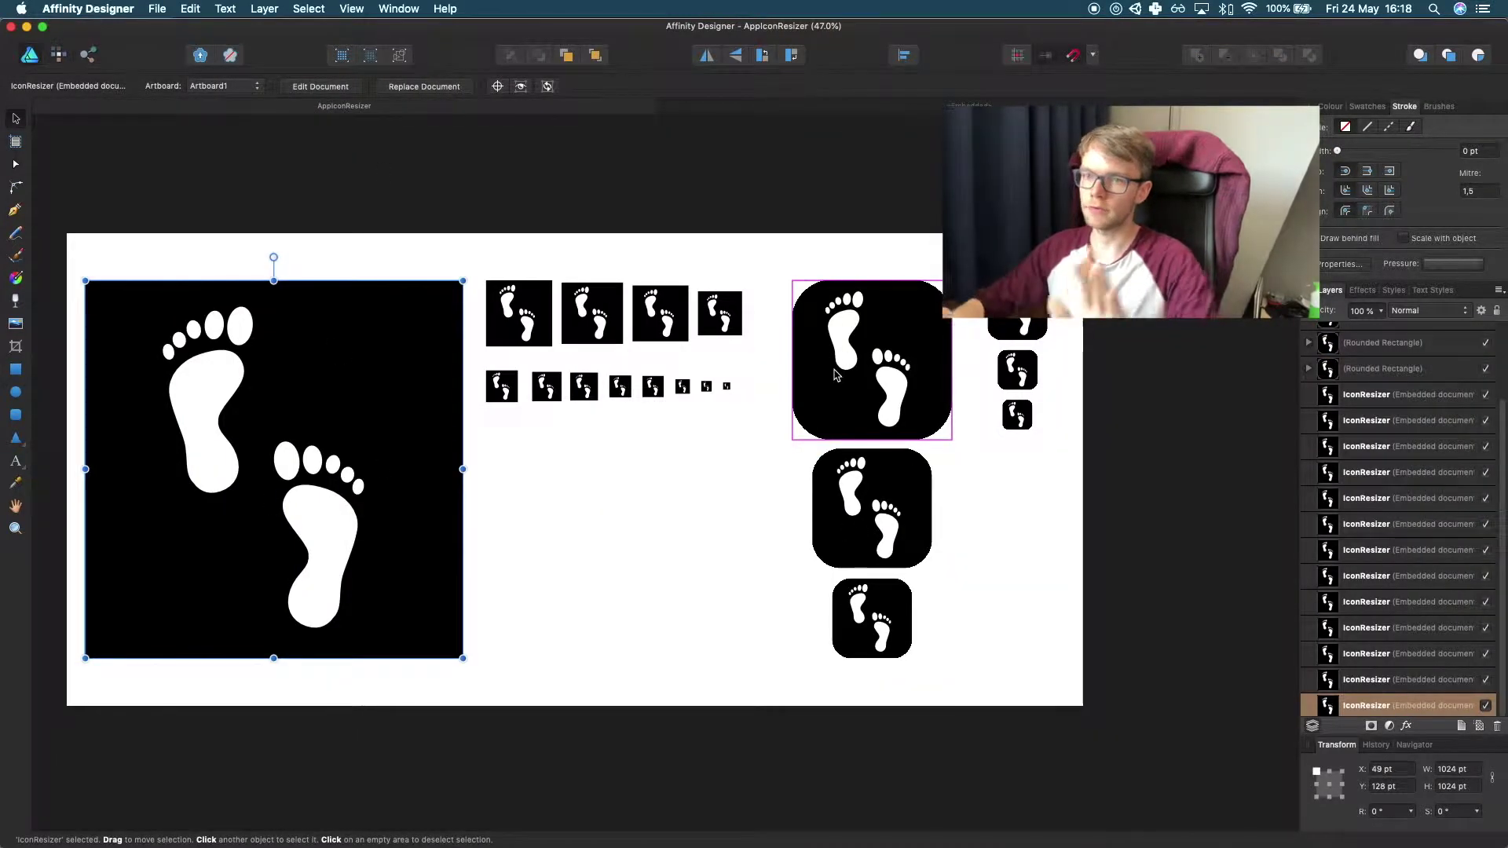
left_click(938, 107)
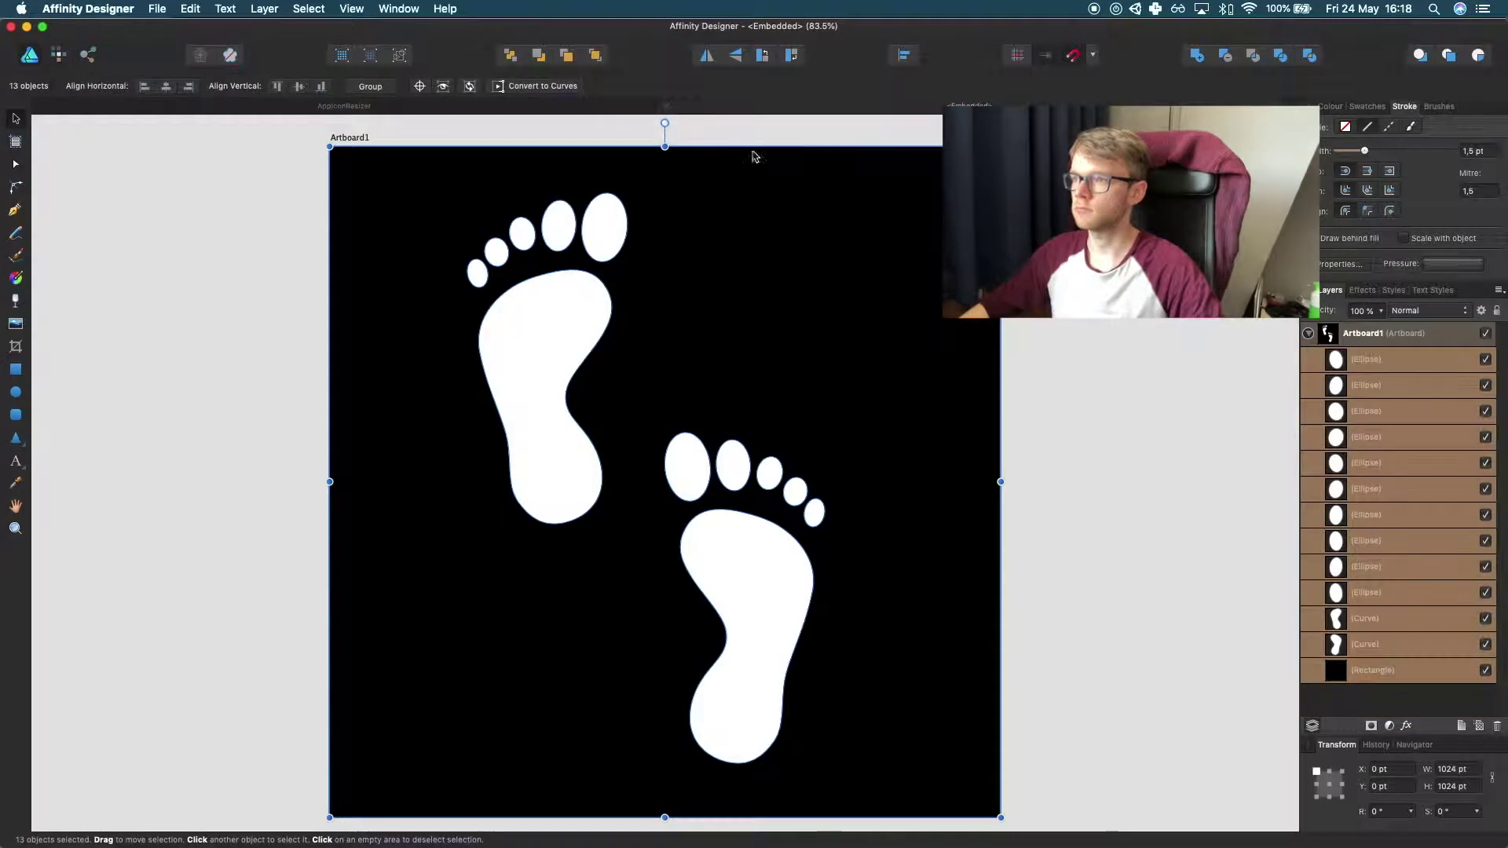
left_click(538, 349)
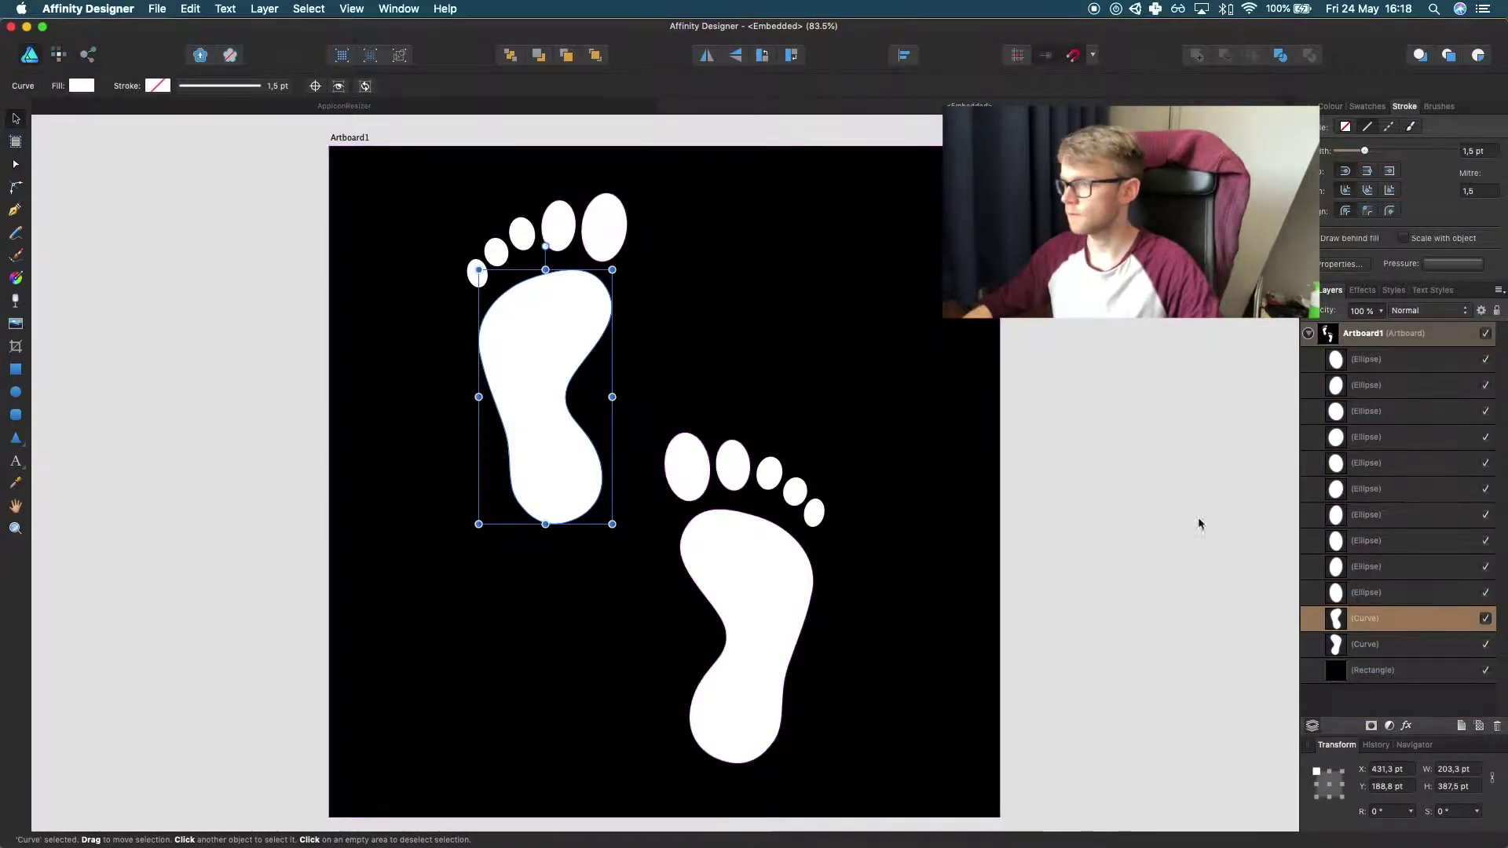
left_click_drag(296, 191, 659, 404)
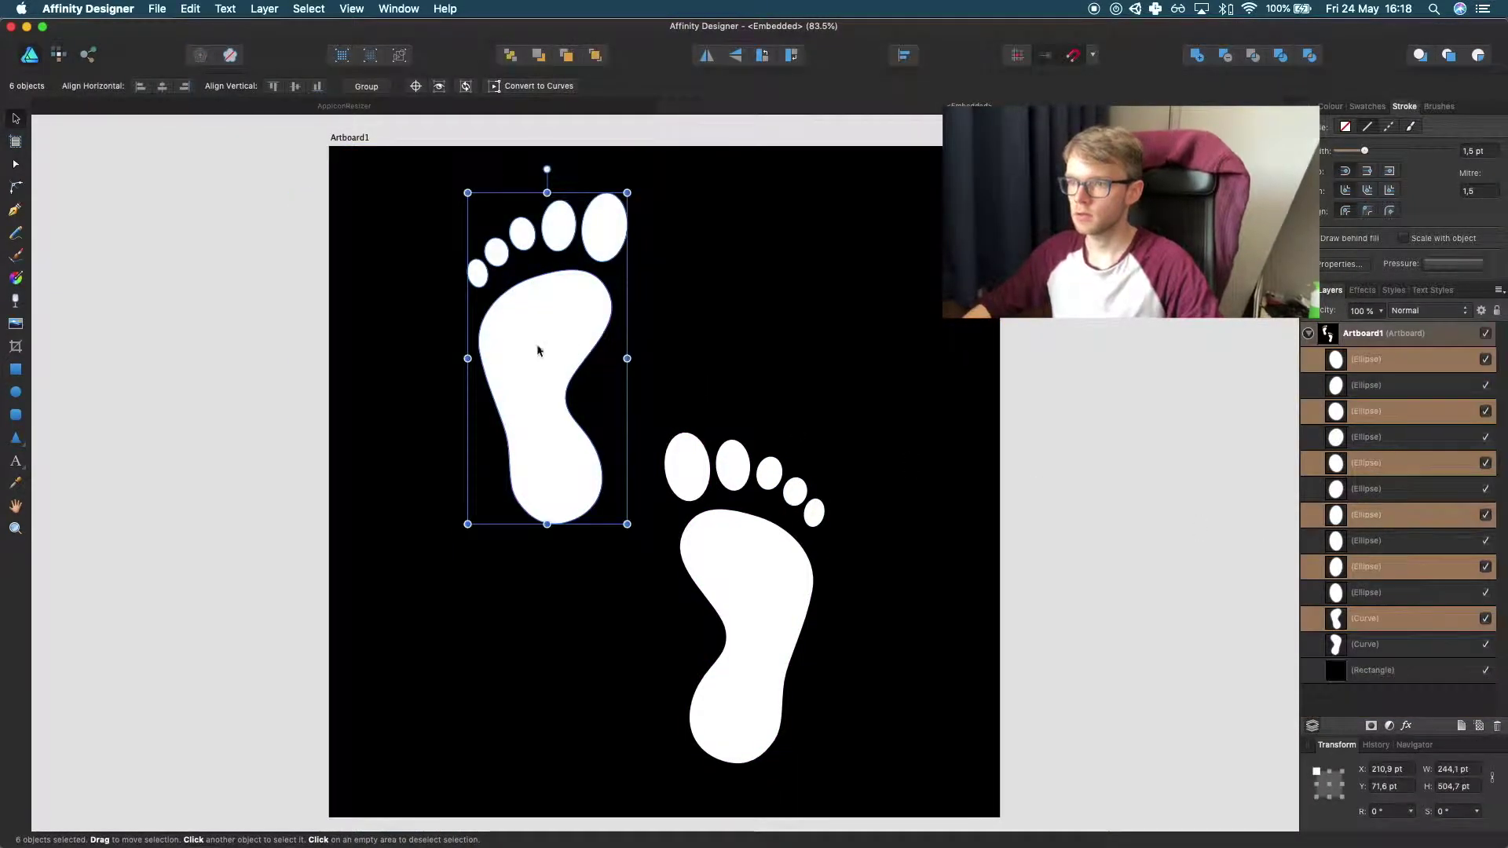
left_click_drag(539, 347, 540, 591)
Step: Raise the right footprint near the top, excluding the background, and close the embedded document
left_click_drag(1061, 408, 848, 687)
left_click(848, 688, "shift")
left_click_drag(789, 628, 785, 375)
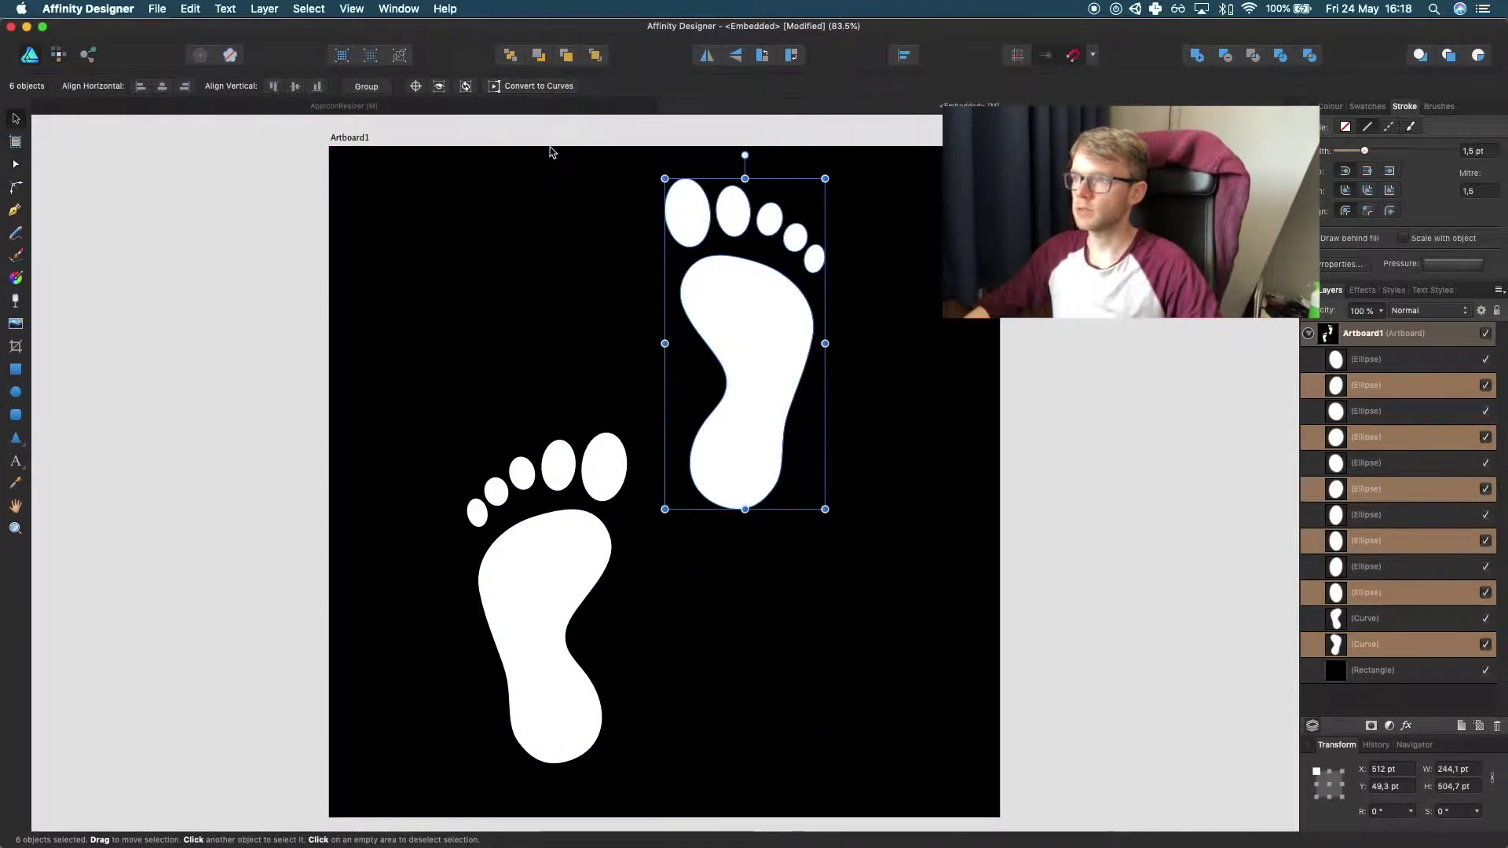
left_click(666, 108)
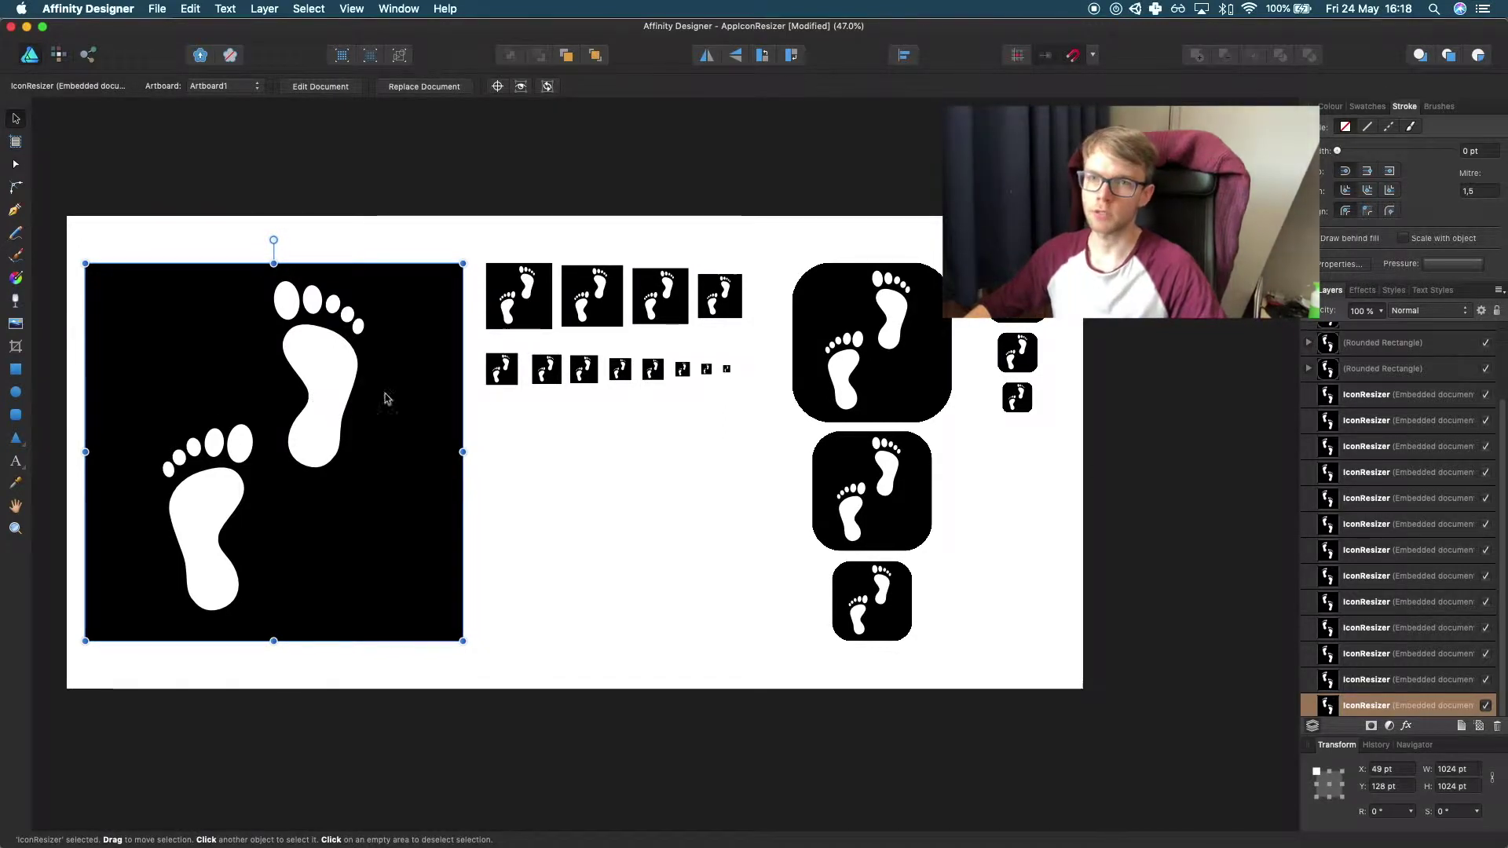
Step: Switch to the Export persona to list the 19 named PNG icon slices
left_click(88, 55)
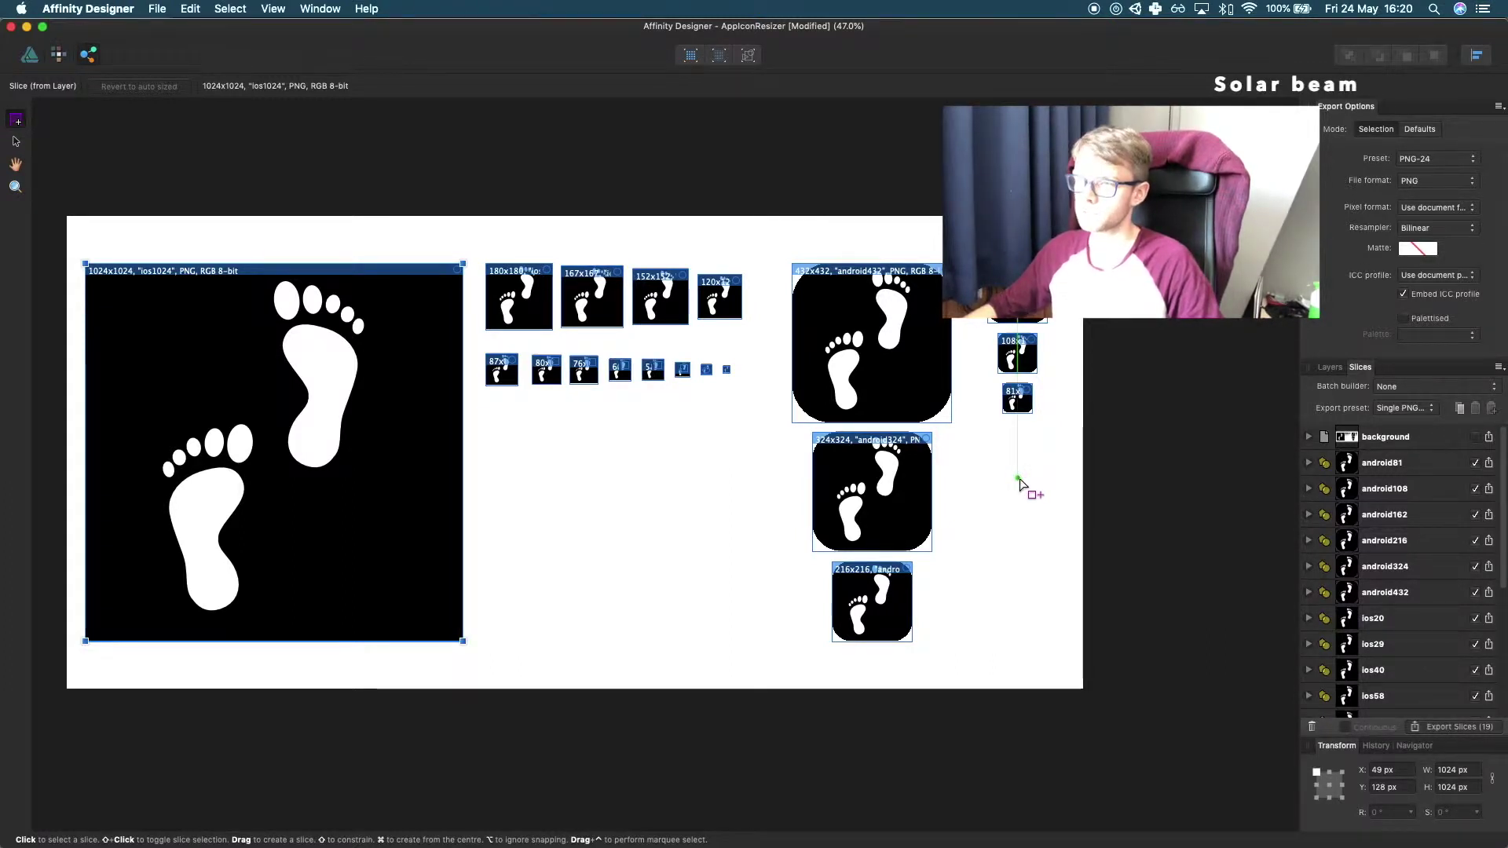
Step: Export all 19 icon slices as PNG files into the RunAppIcons folder
left_click(1449, 728)
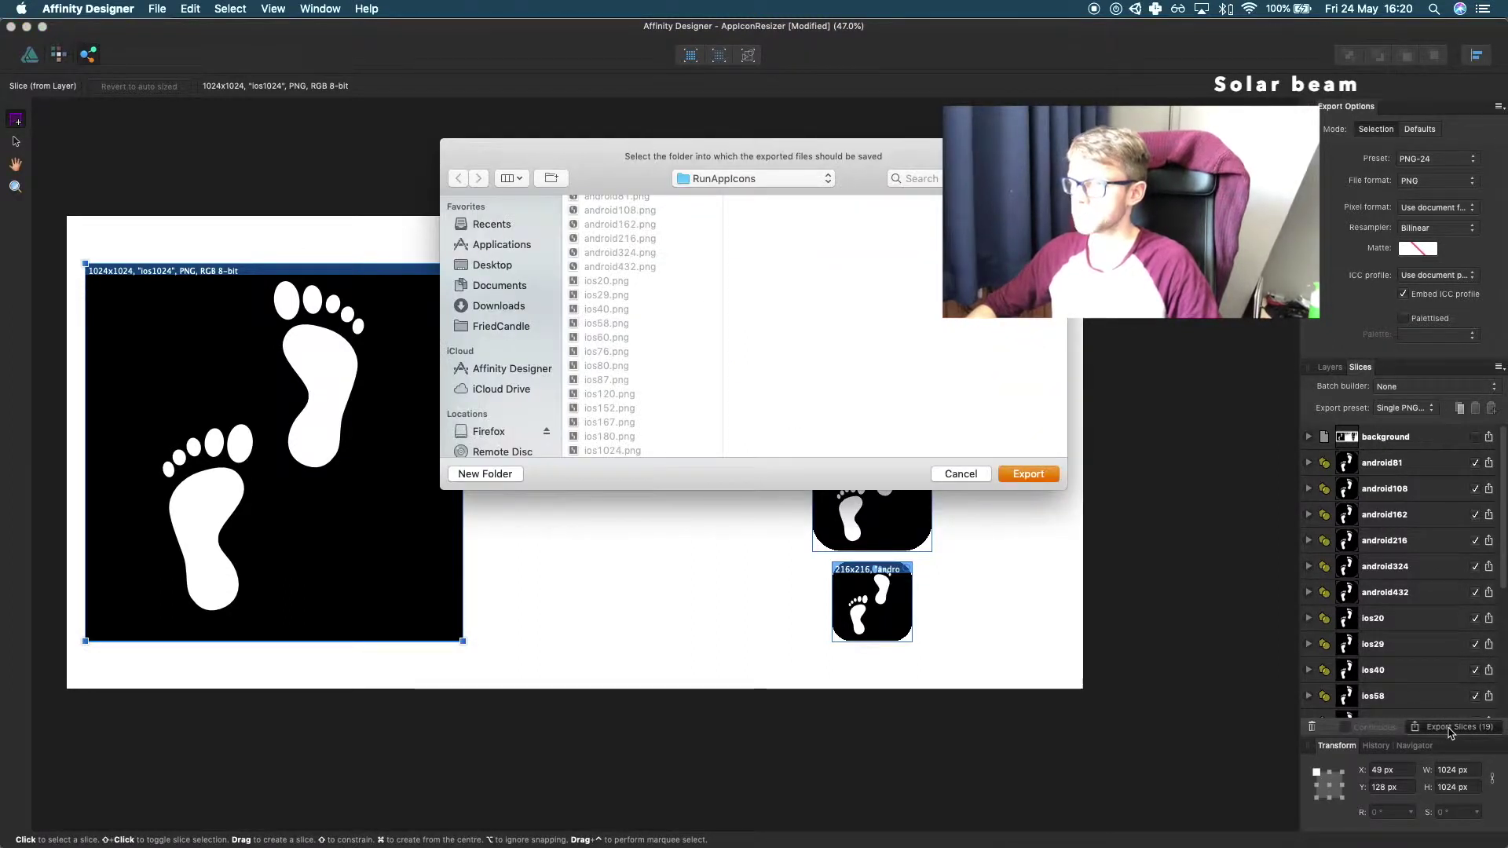
scroll(666, 351, "down", 1)
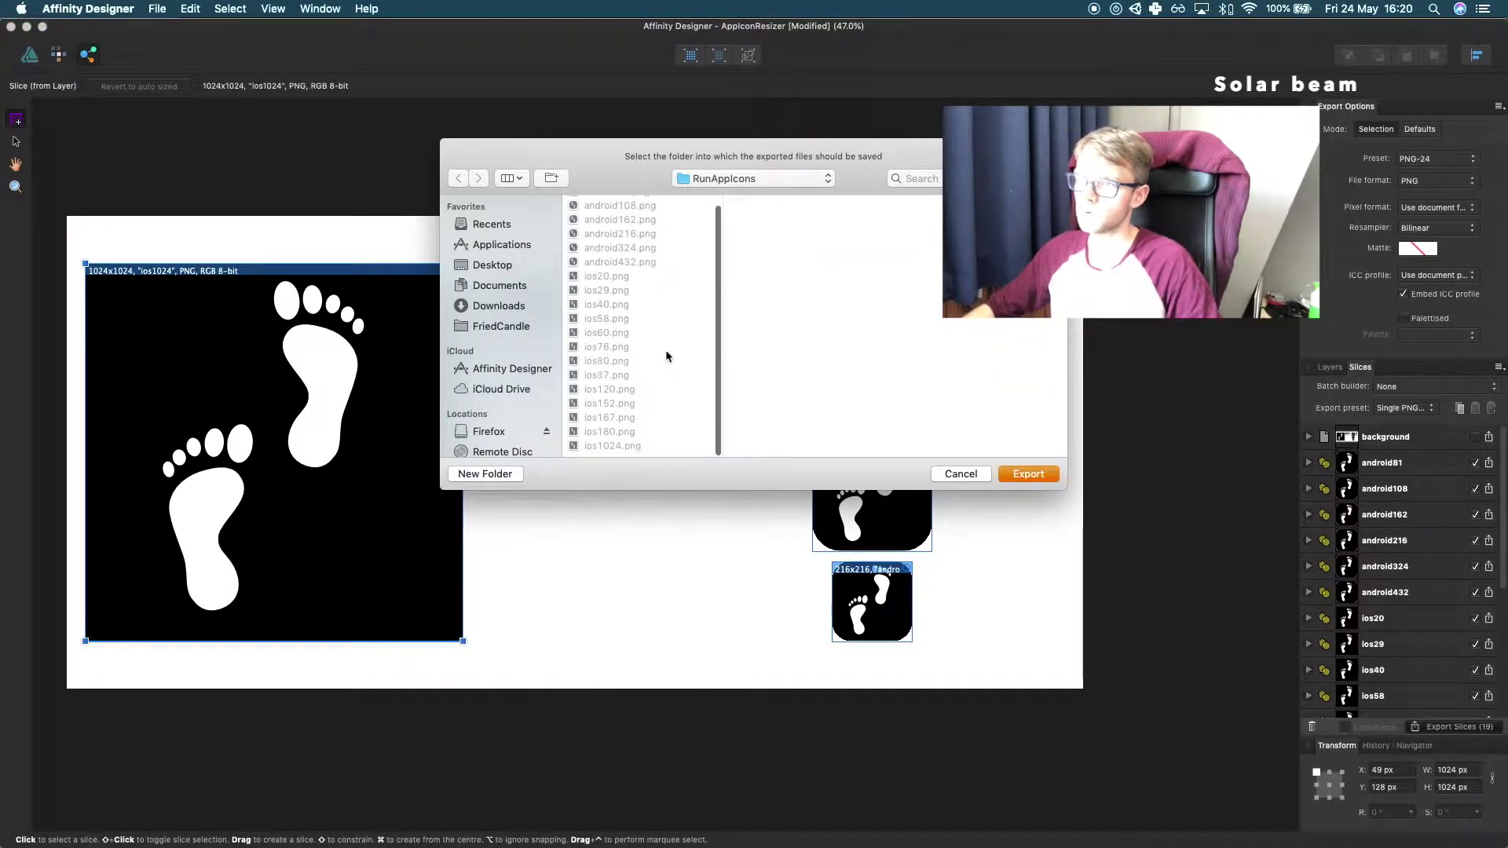
scroll(666, 351, "up", 2)
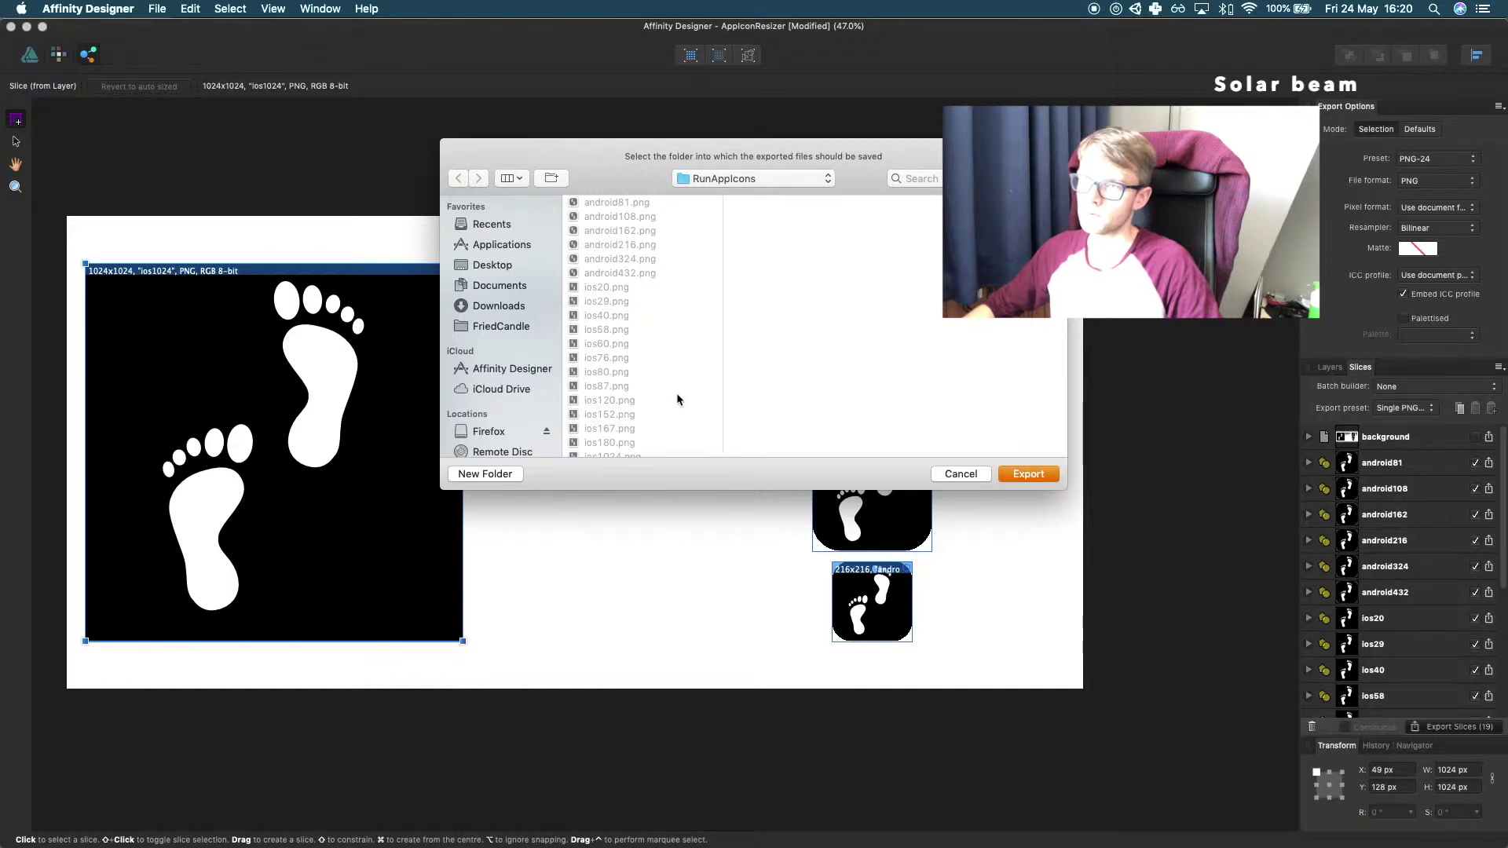
scroll(662, 390, "down", 1)
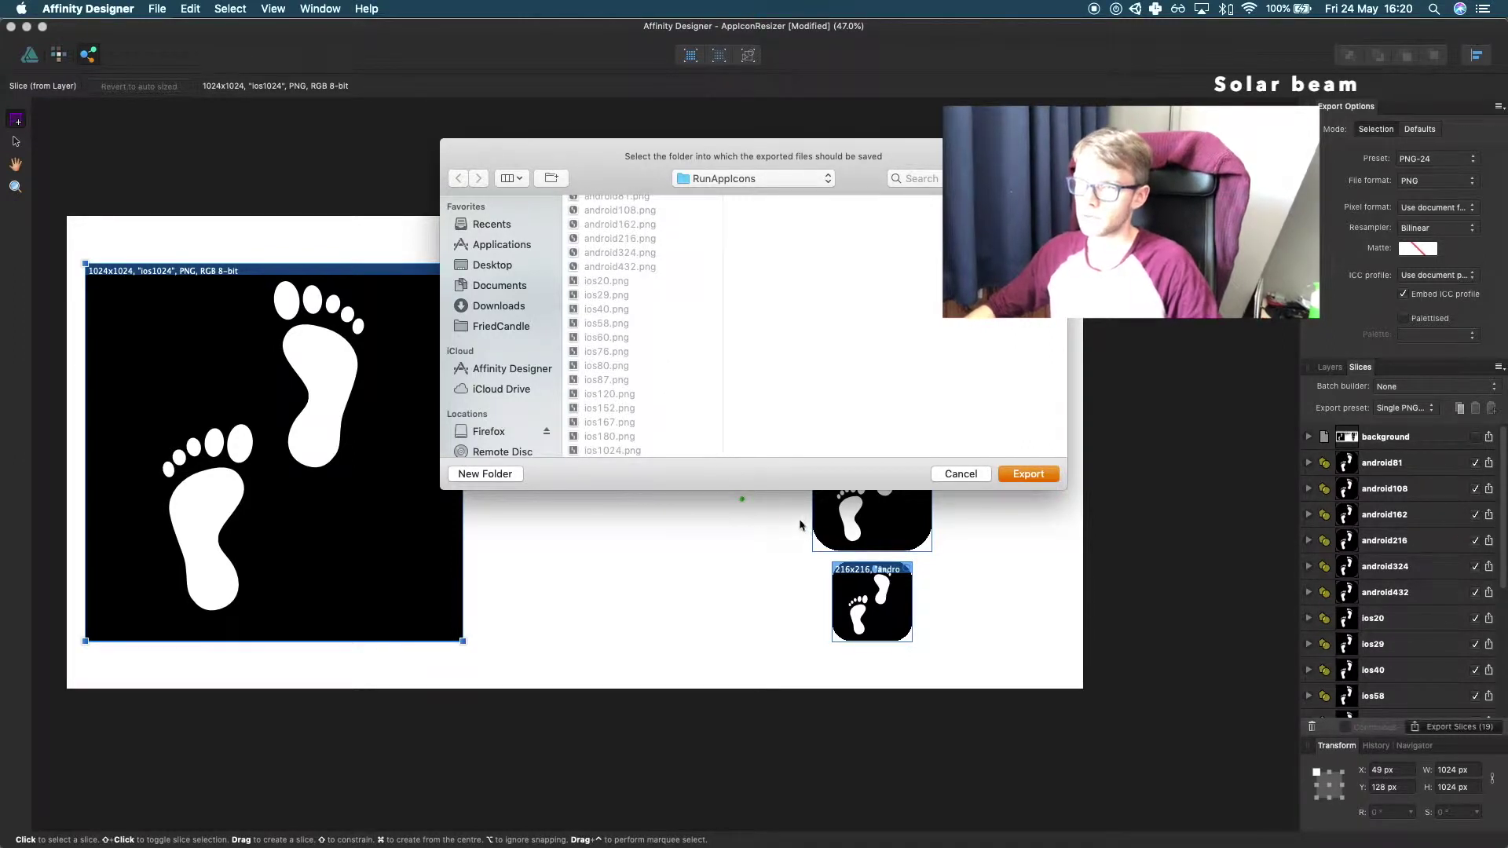
key("Return")
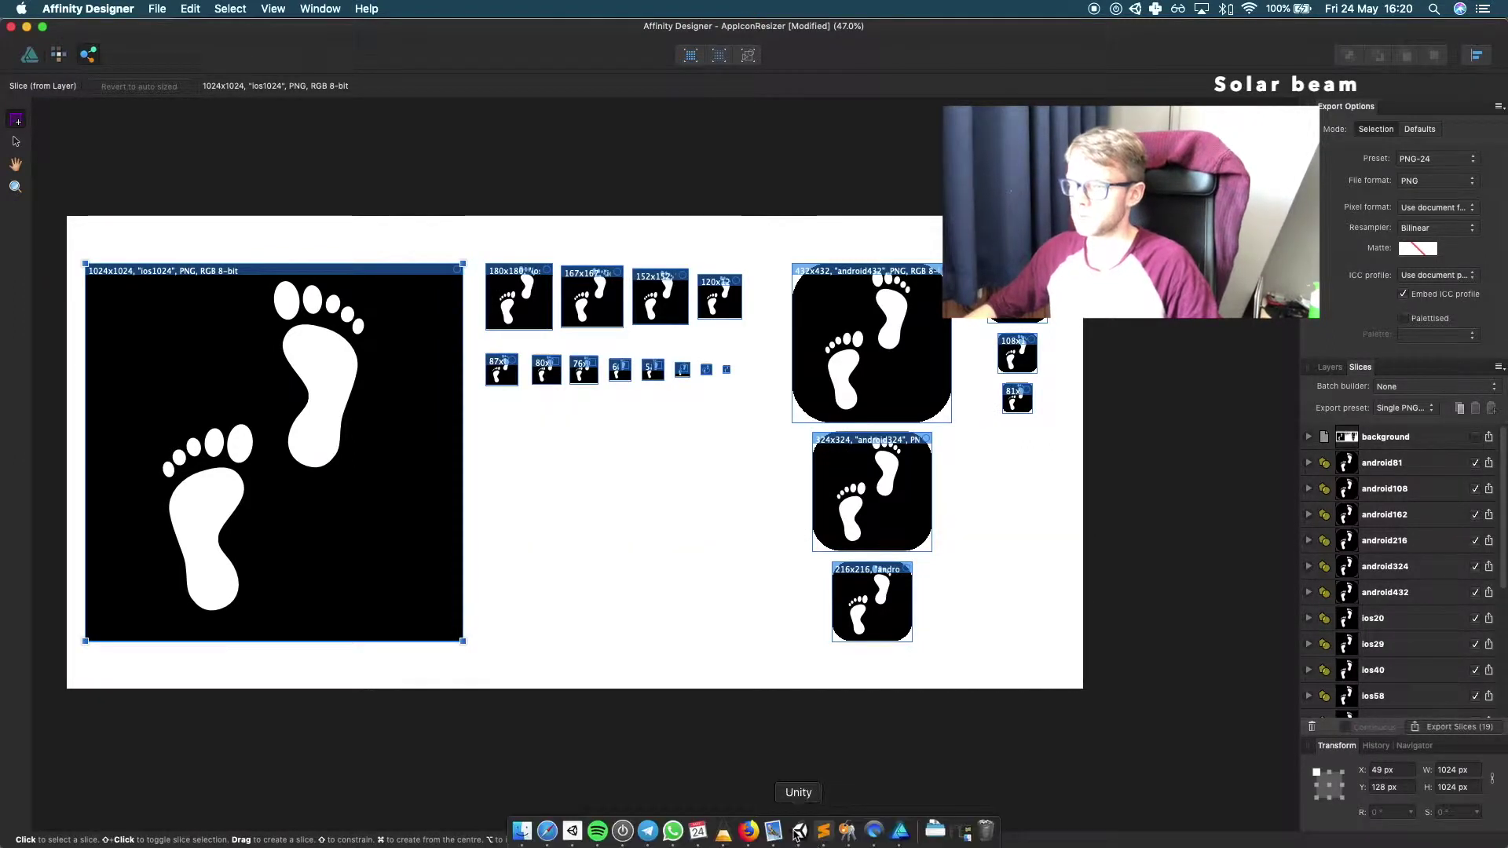
left_click(798, 825)
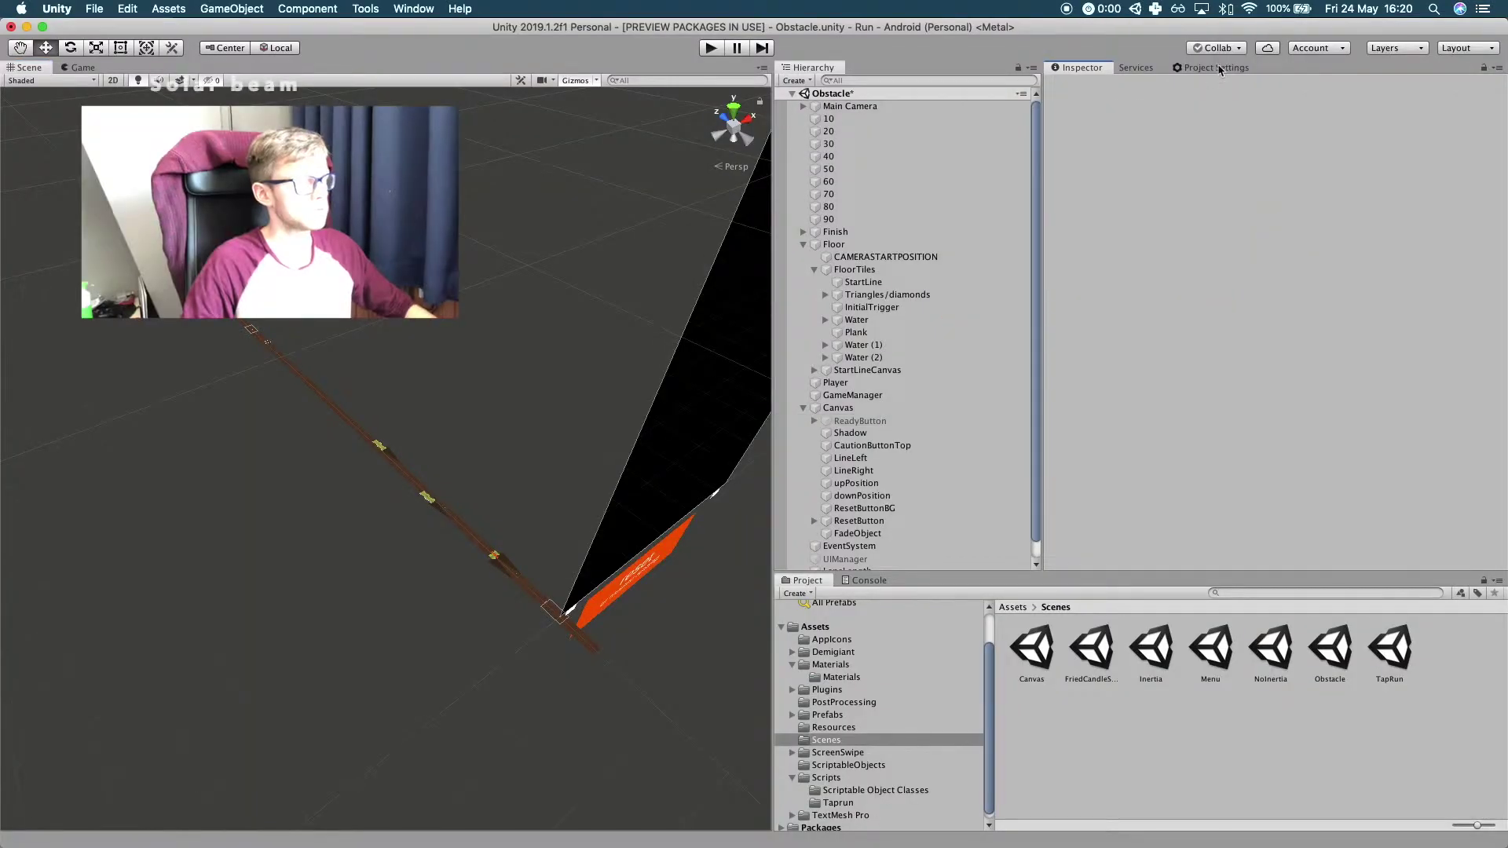
Step: Show Unity's Player settings with the Android Adaptive (API 26) icon slots expanded
left_click(1210, 68)
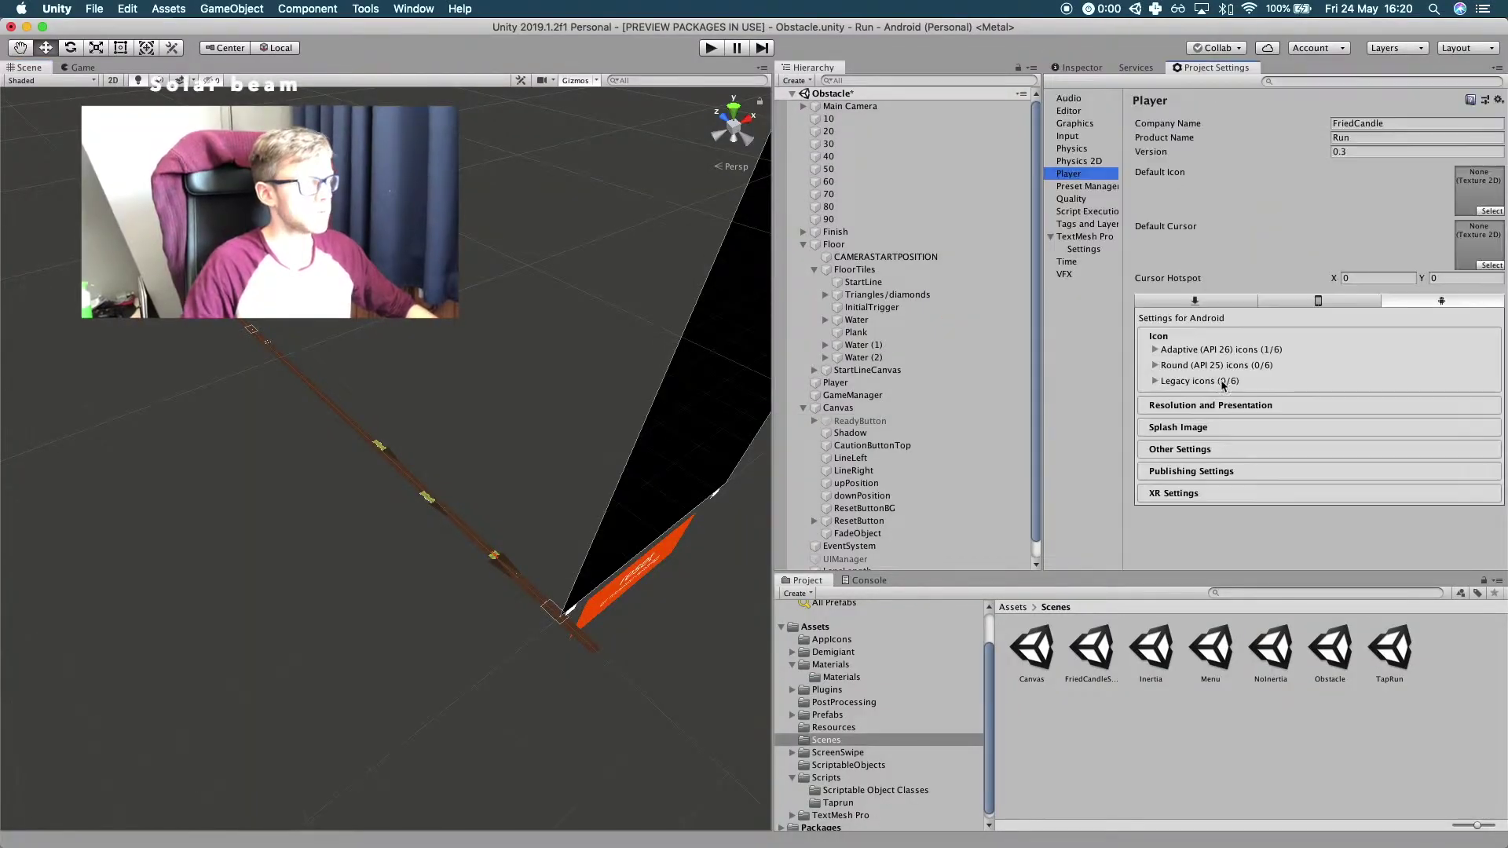
left_click(1156, 346)
scroll(1189, 392, "down", 10)
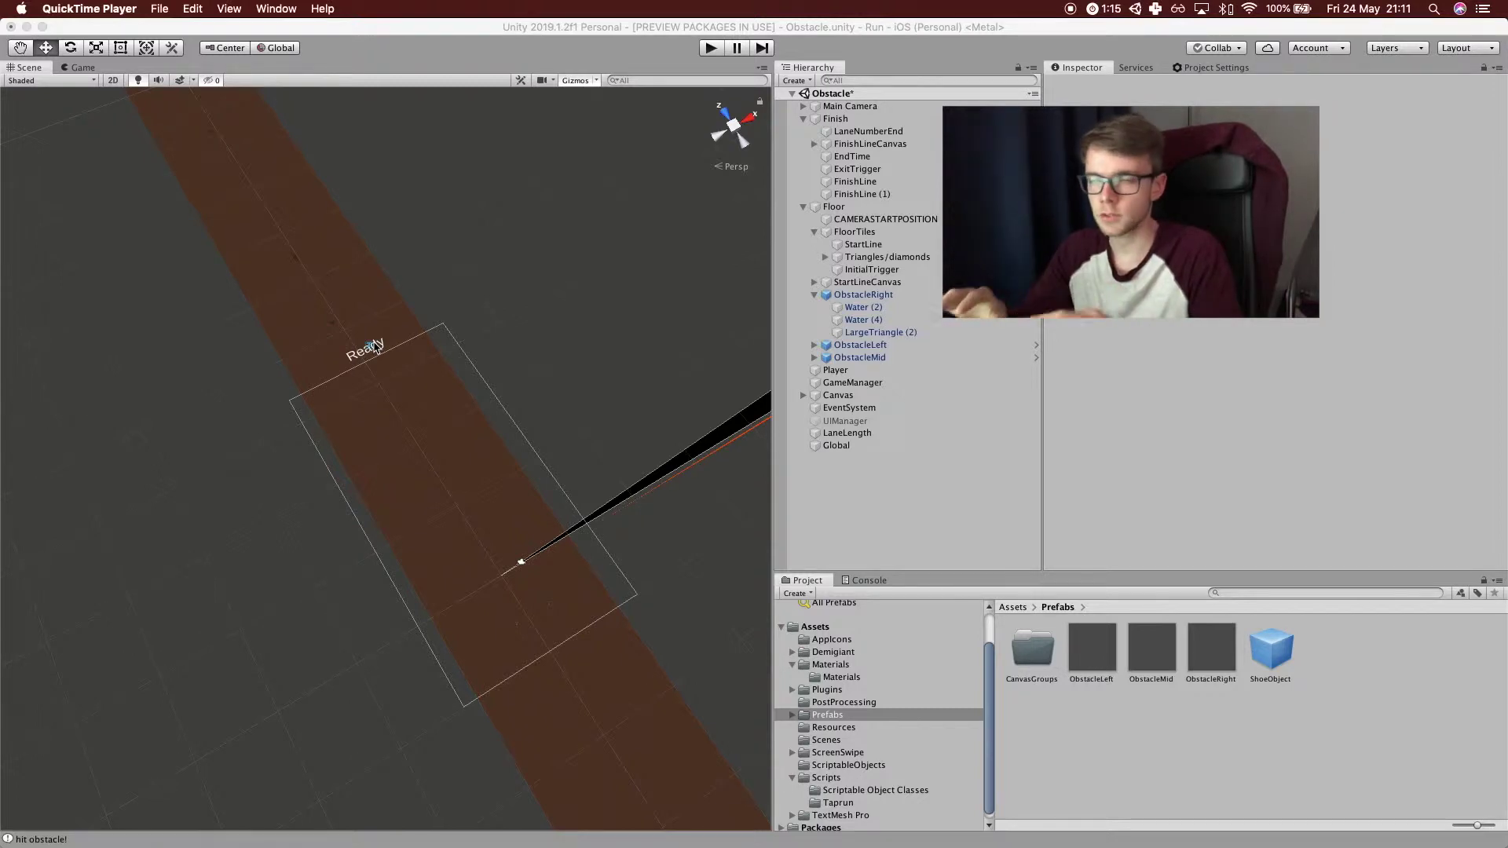
Step: Run the Obstacle scene in Unity's play mode with Cmd+P
left_click(489, 55)
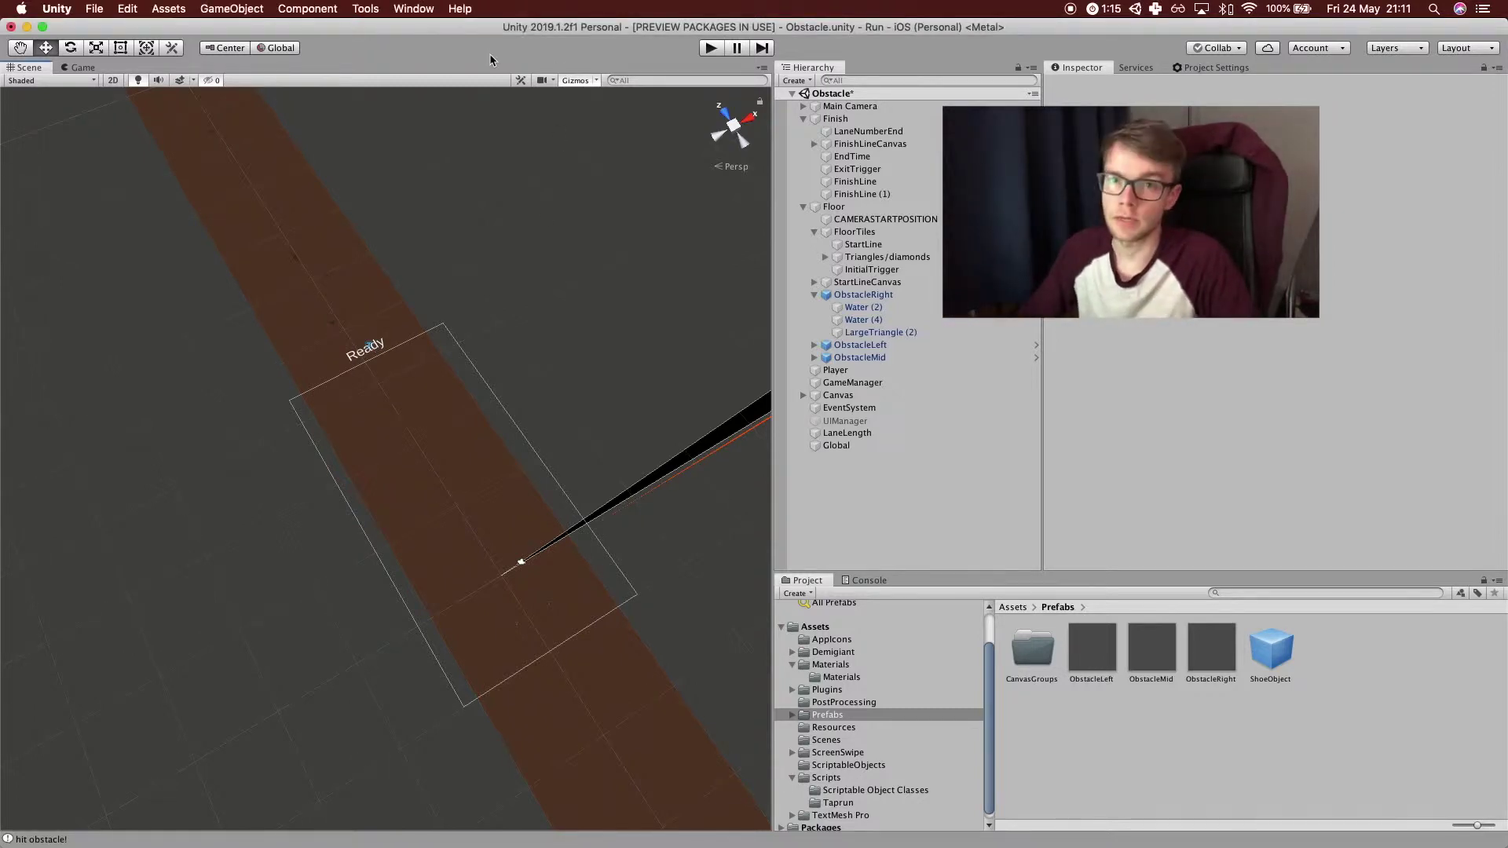
key("super+p")
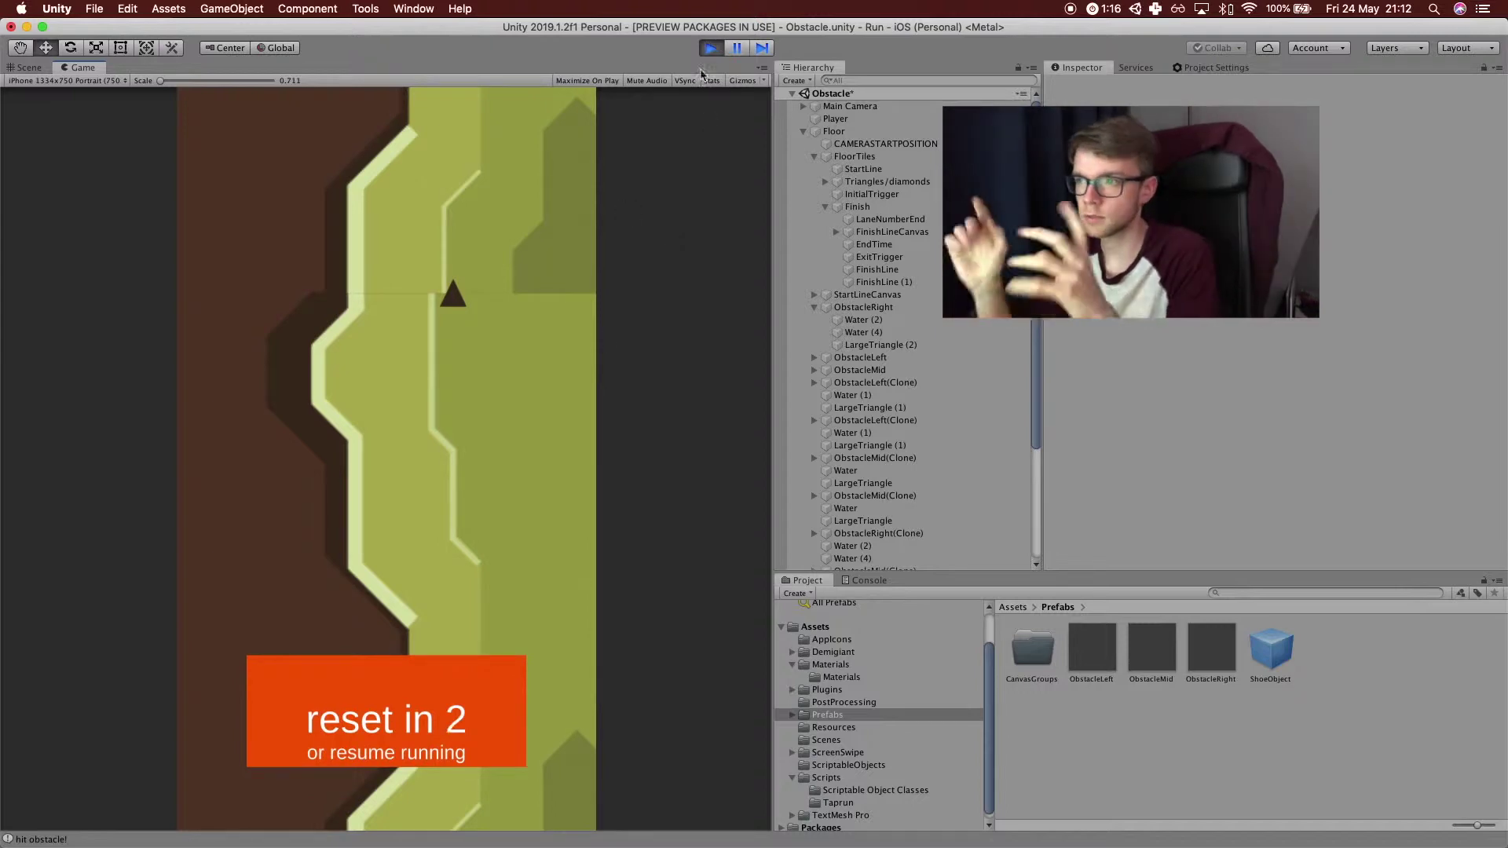
Step: Stop the running game to exit play mode
left_click(627, 292)
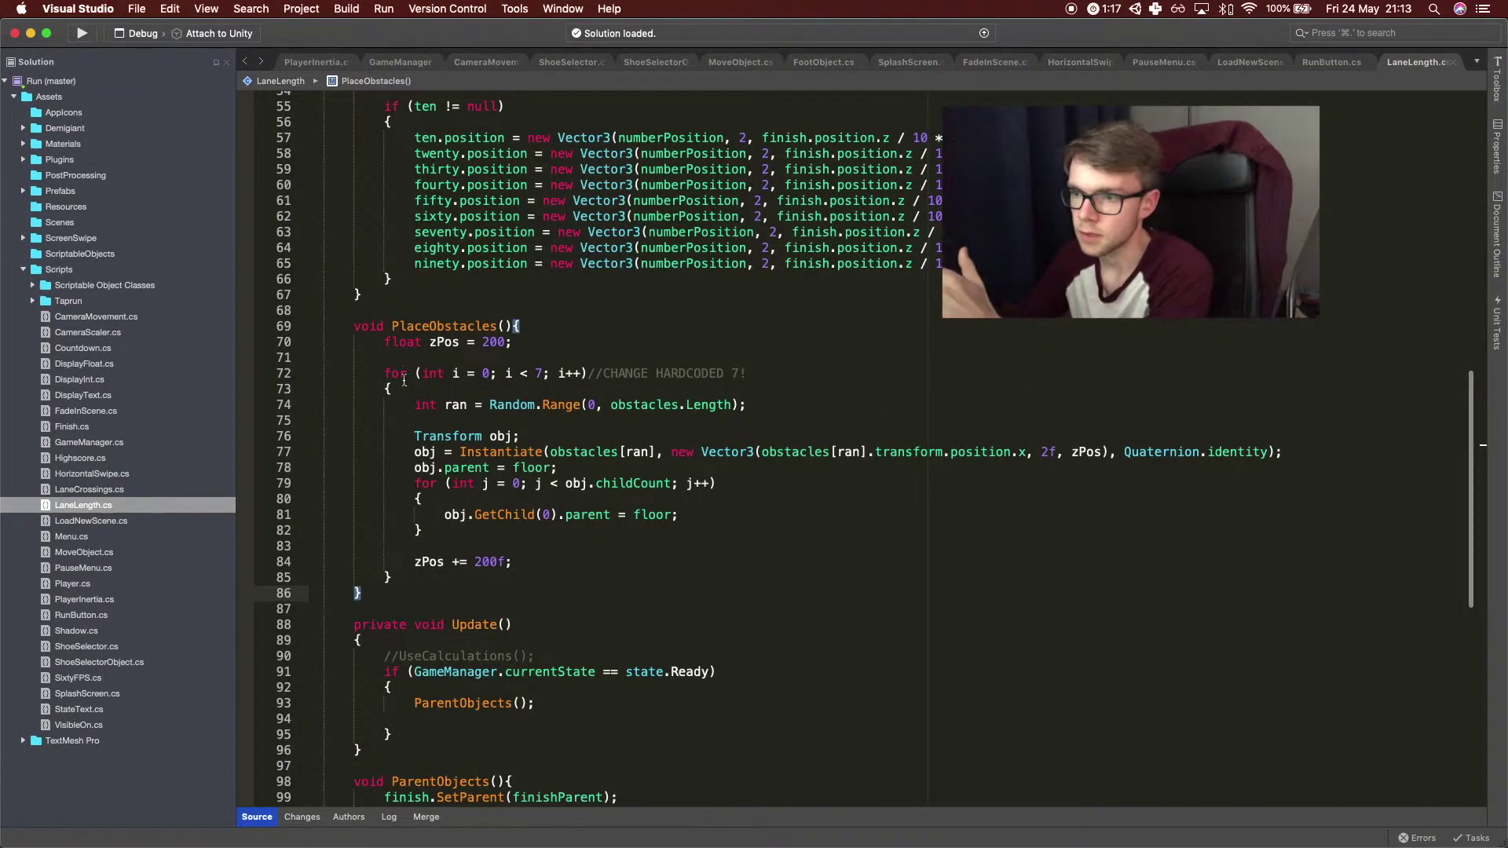
Step: Walk through the spawning loop, lines 72–85: random obstacle pick, Instantiate call, parent assignment
left_click_drag(383, 372, 559, 576)
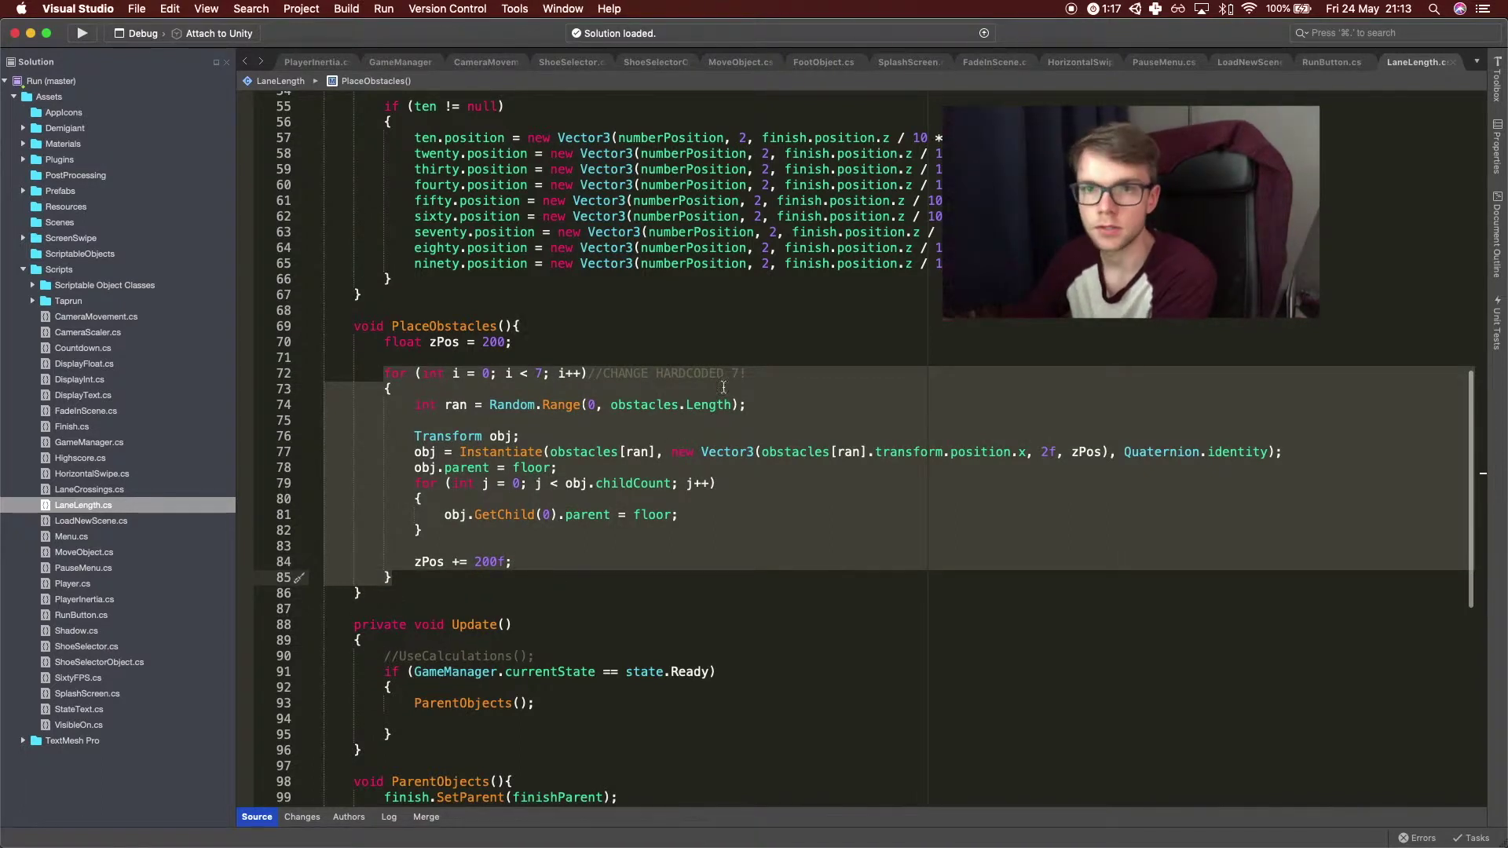
left_click(666, 375)
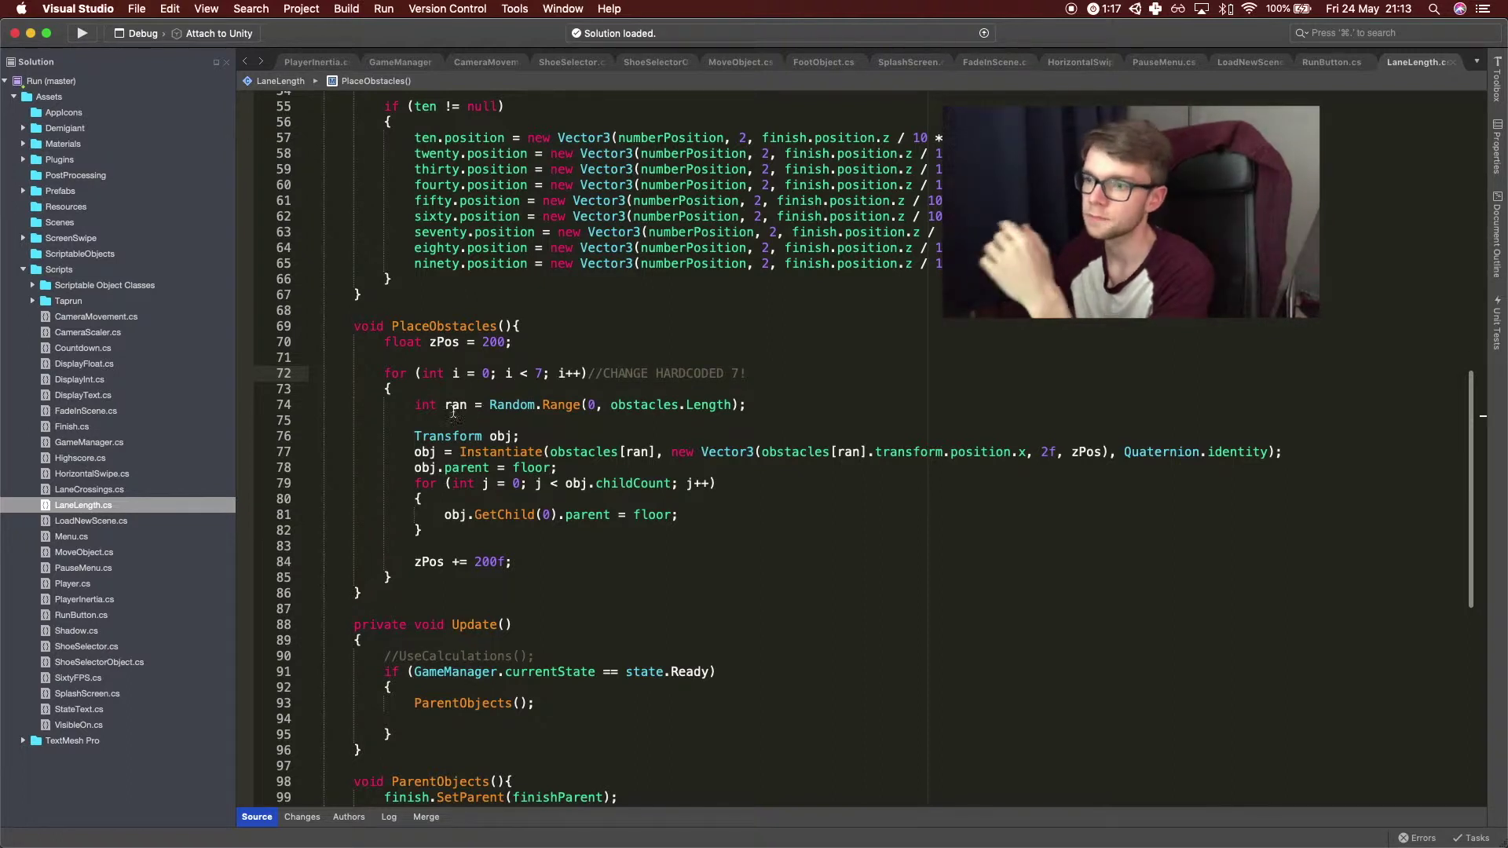
left_click(643, 411)
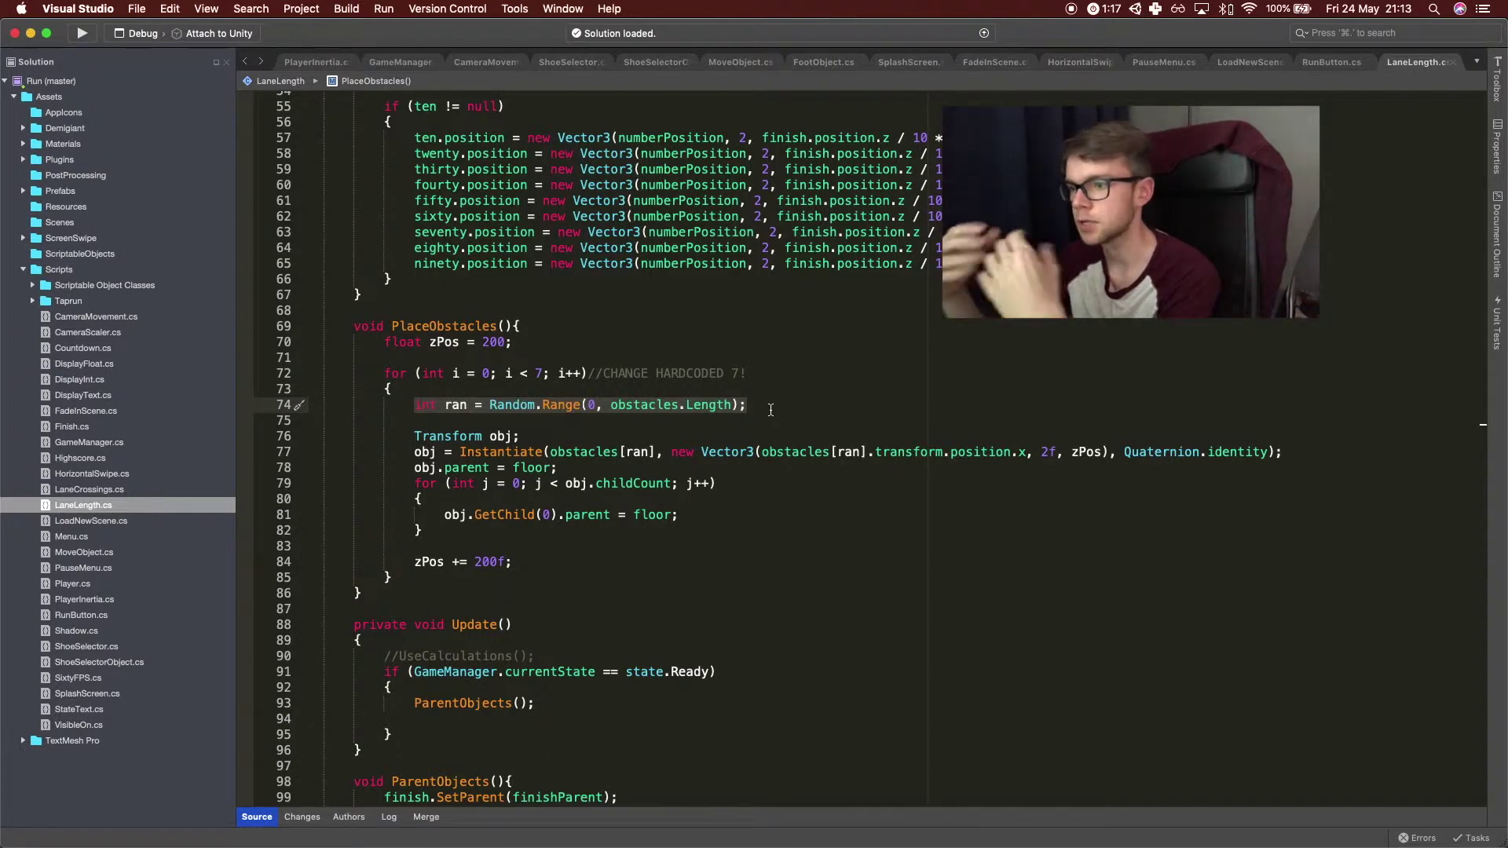
left_click(440, 453)
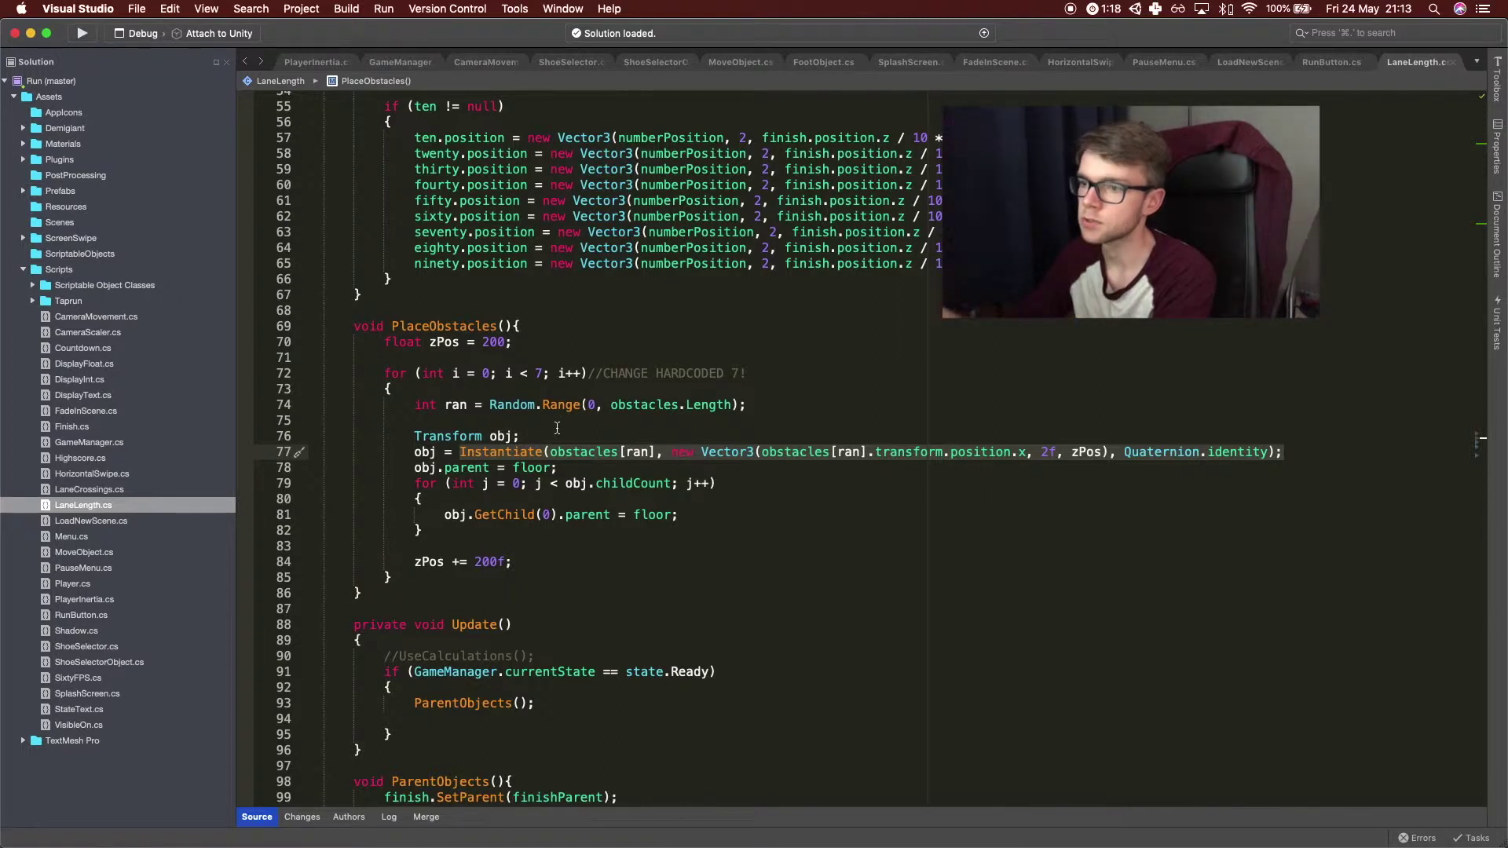
left_click(425, 449)
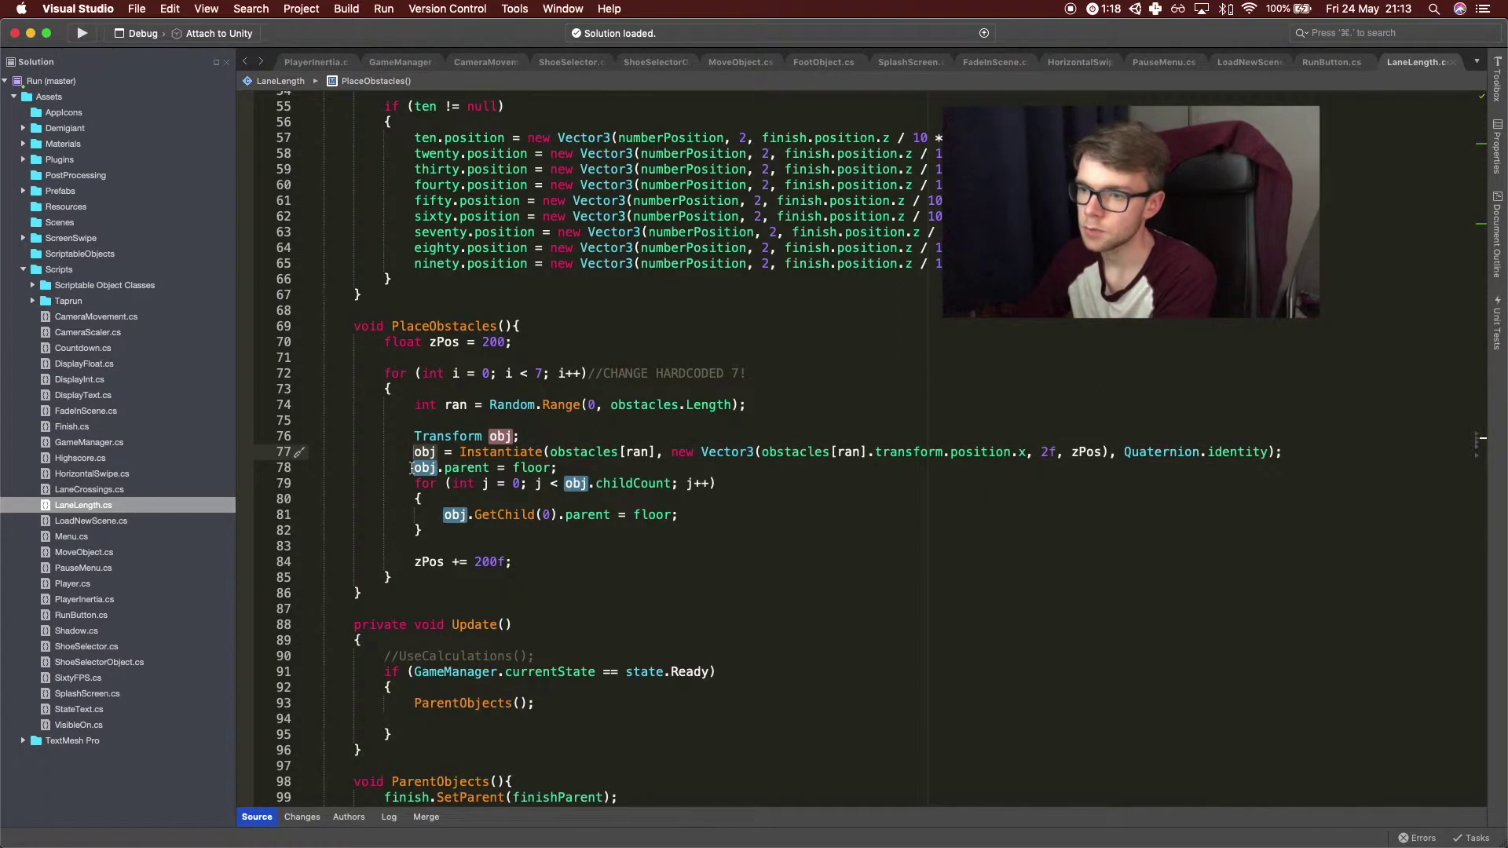
left_click(545, 469)
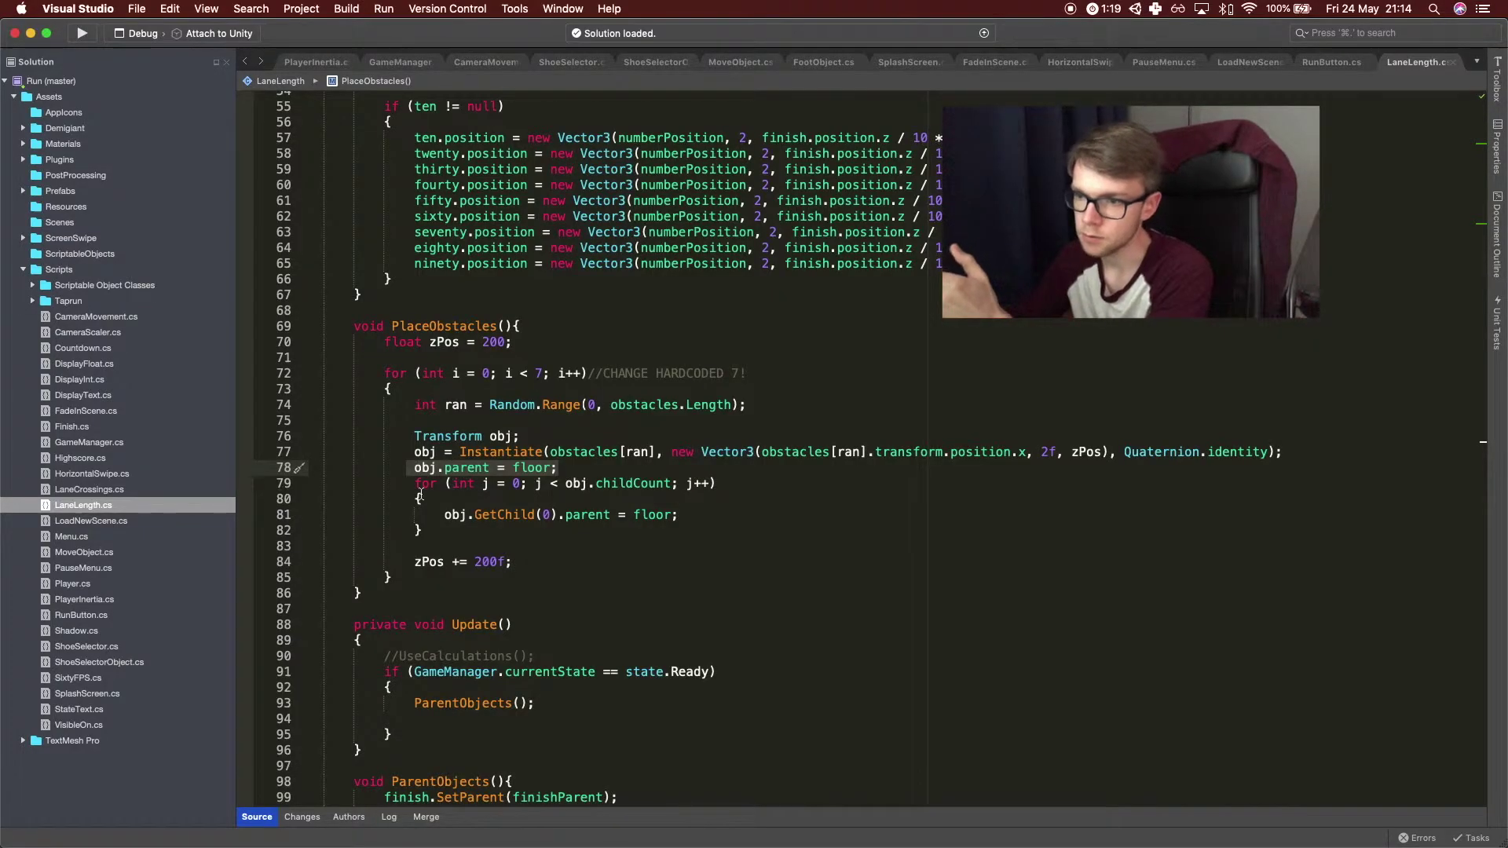
Step: Highlight the remaining loop lines, then return to Unity's scene hierarchy
left_click_drag(417, 483, 502, 544)
scroll(549, 525, "up", 1)
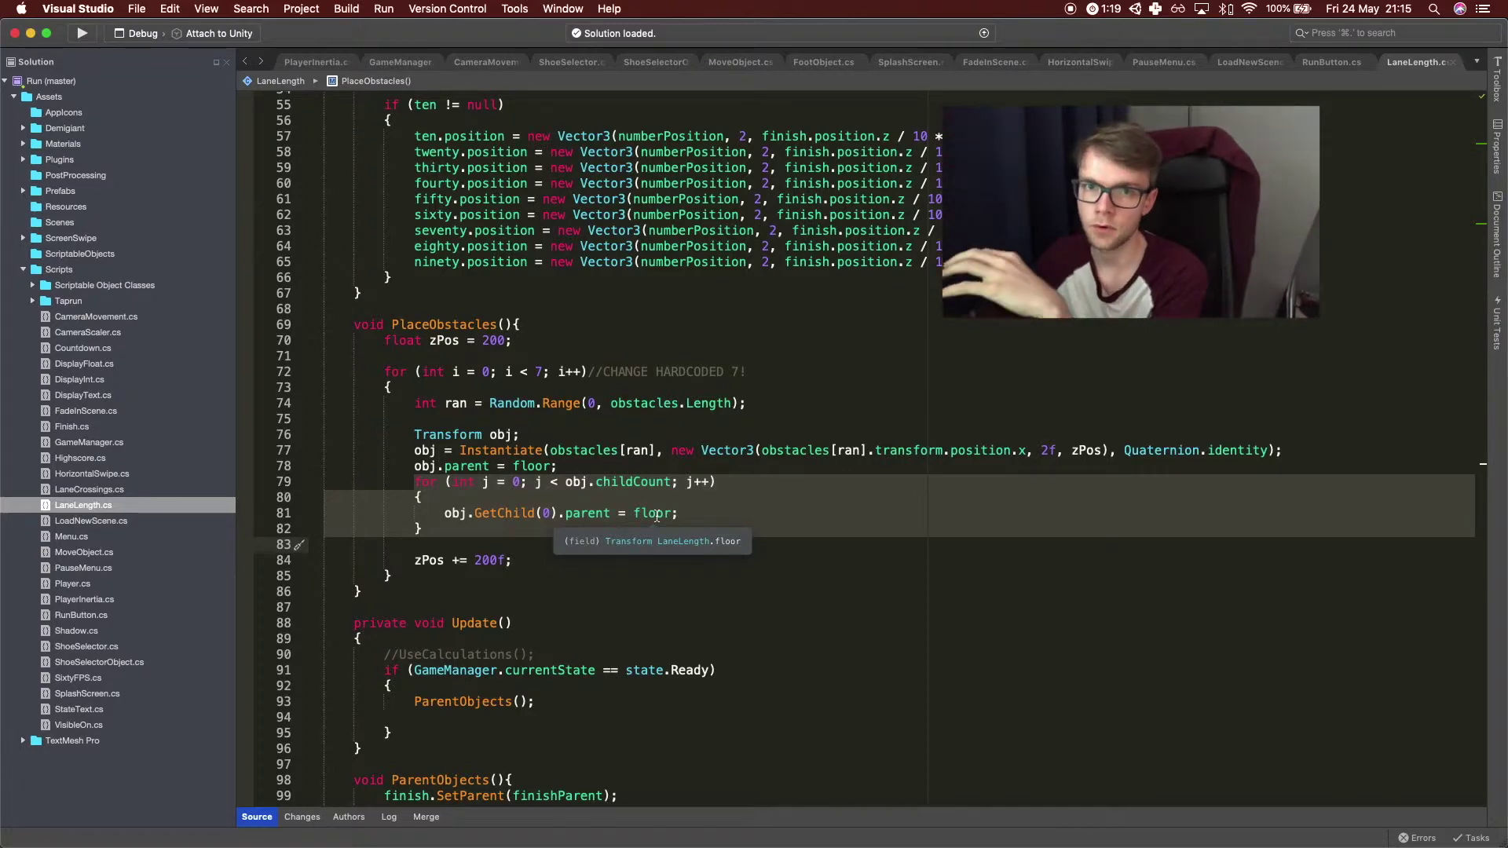
left_click(1248, 831)
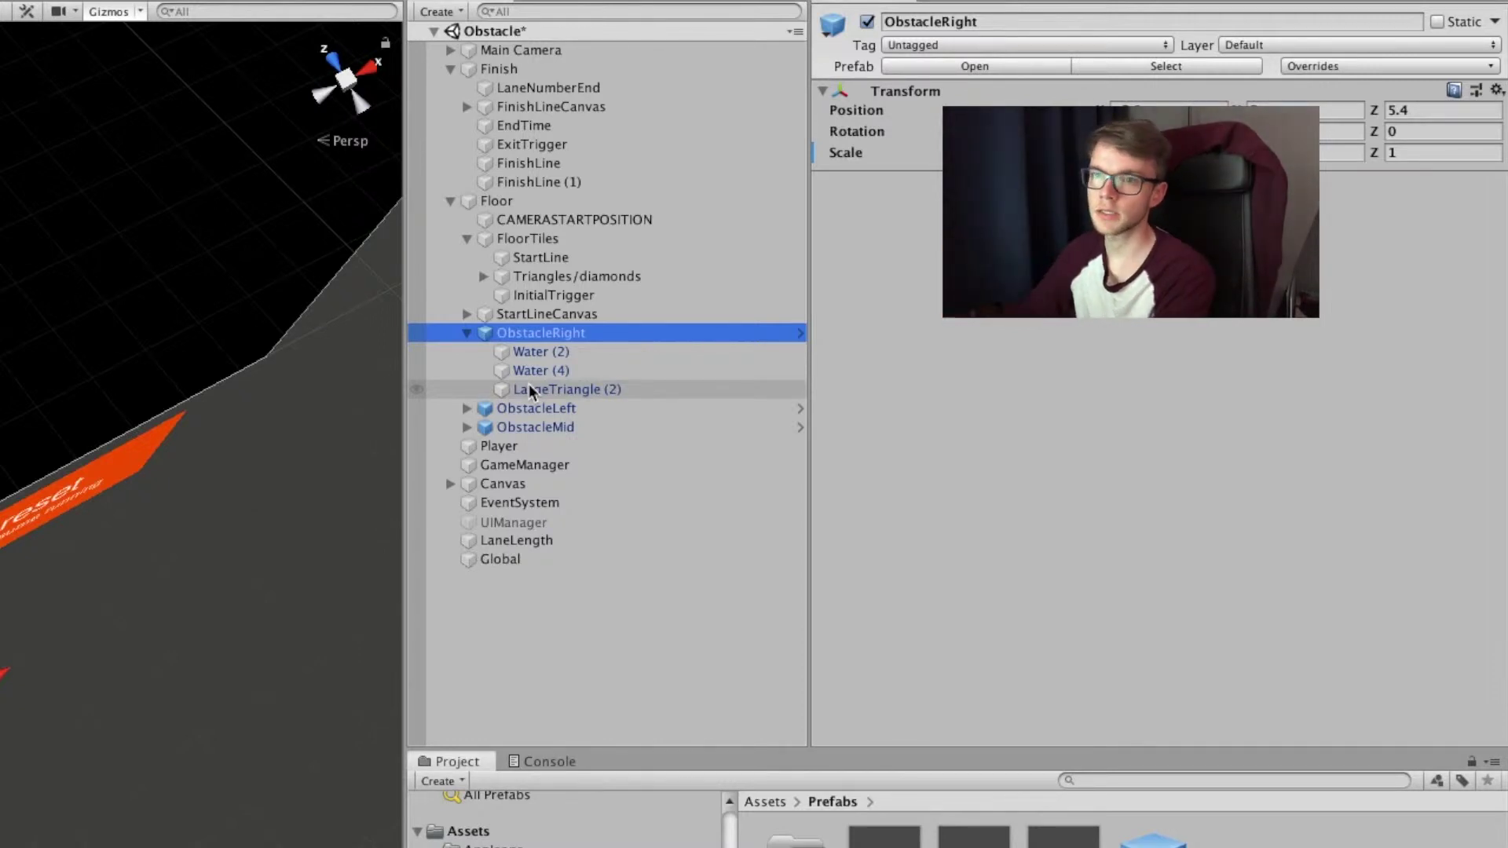
Step: Select the Water (2) child under ObstacleRight in the Hierarchy to inspect it
left_click(519, 351)
left_click(520, 334)
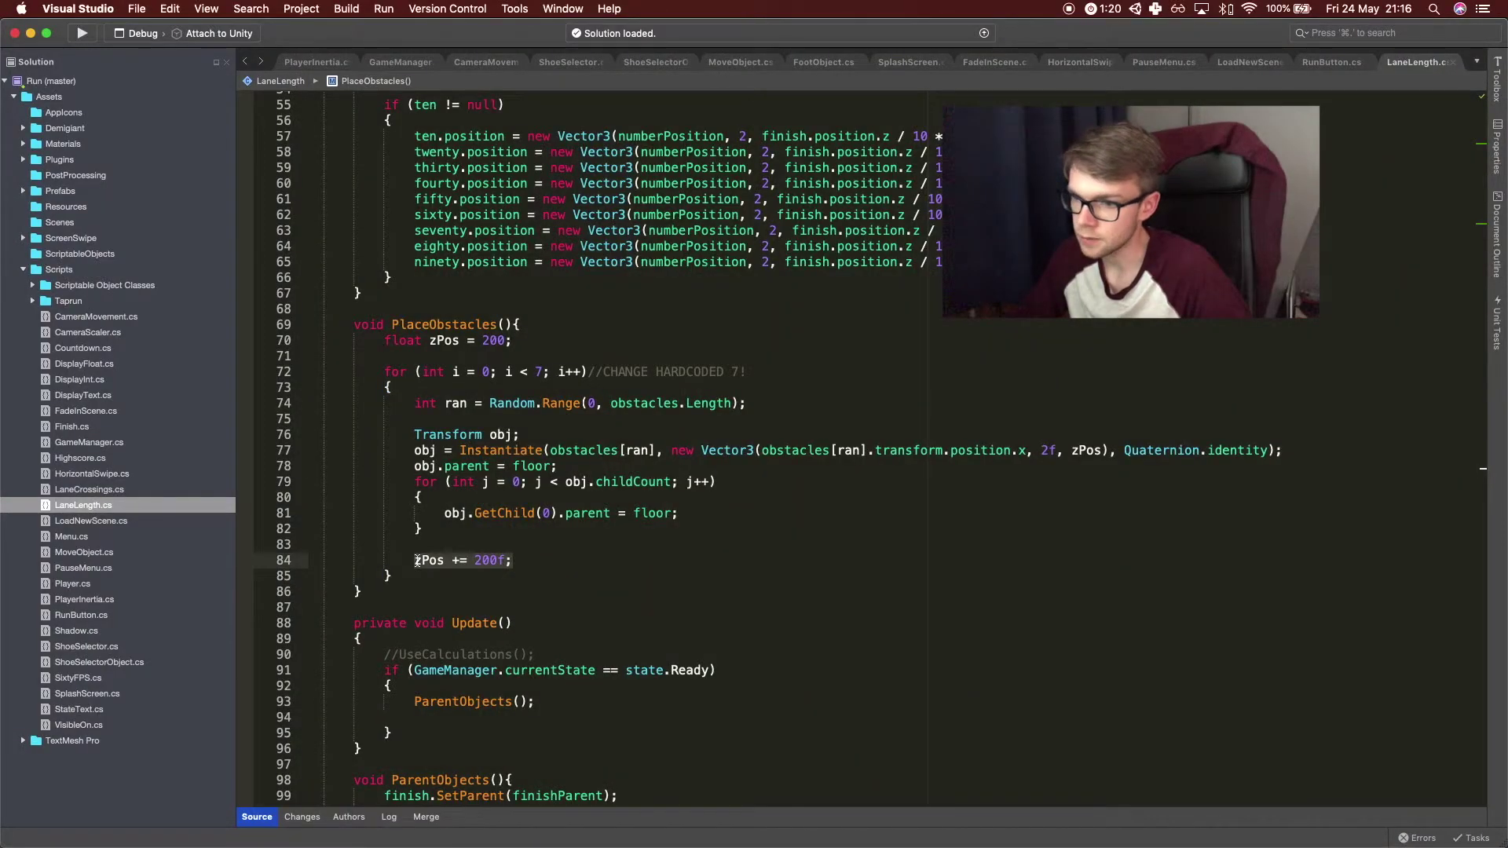
left_click(1089, 450)
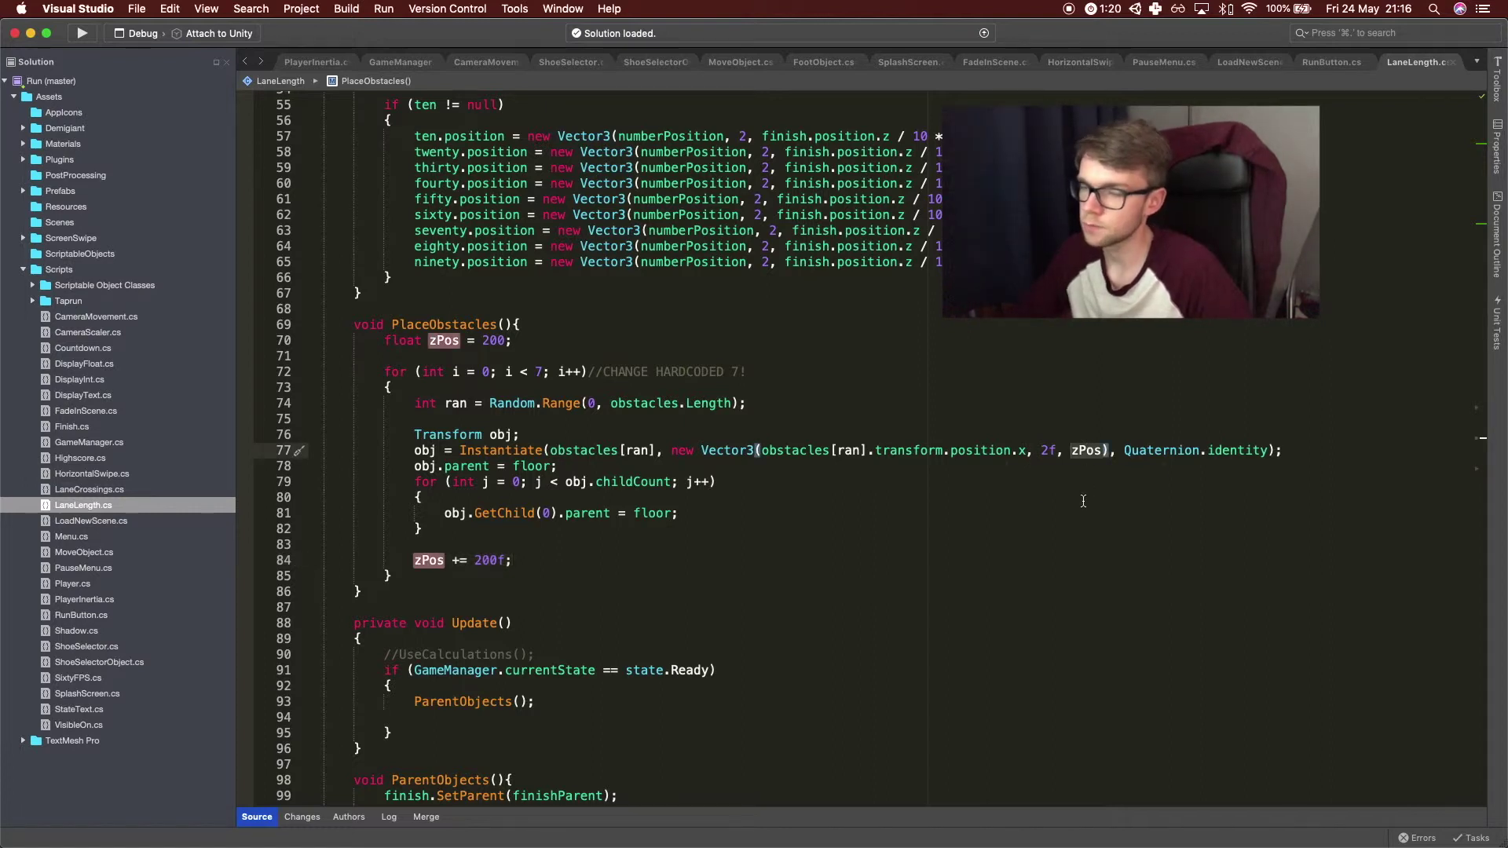